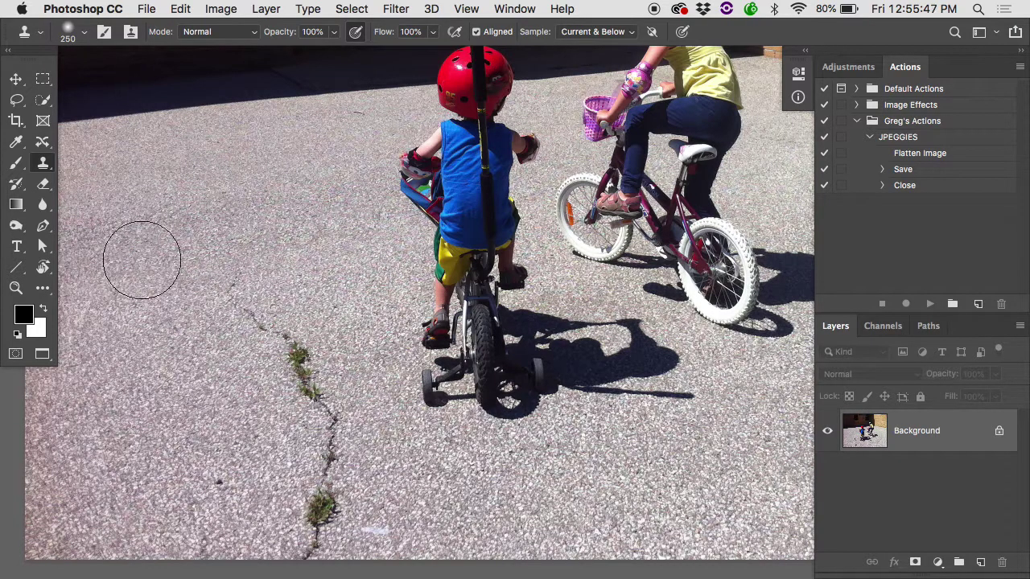
Reduce the Clone Stamp brush size to 35 px for retouching the lower weed clump in the pavement crack
key("bracketleft")
key("bracketleft")
key("bracketleft")
key("bracketleft")
key("bracketleft")
key("bracketleft")
key("bracketleft")
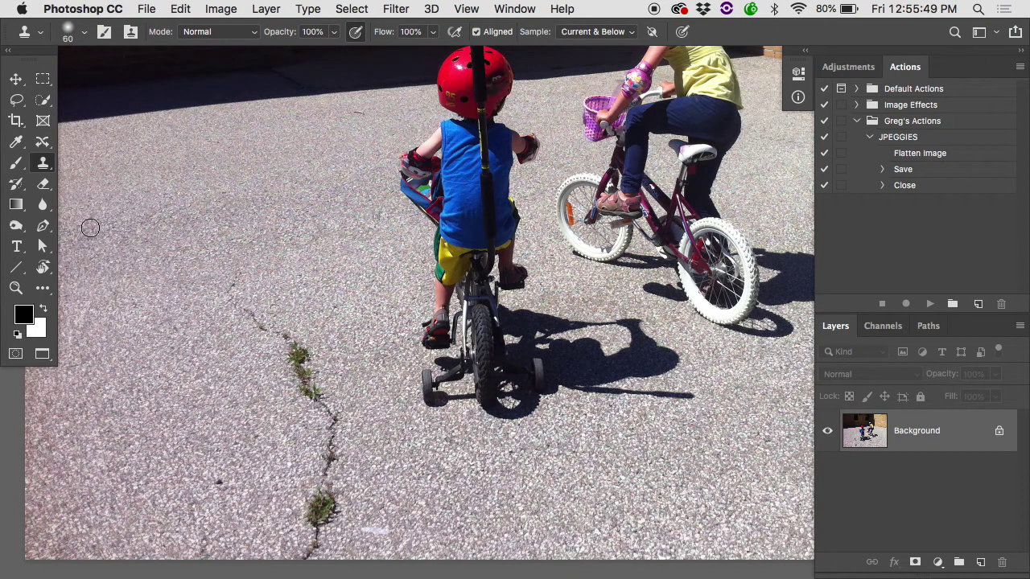
left_click_drag(279, 387, 278, 389)
key("bracketleft")
key("bracketleft")
key("bracketleft")
key("bracketleft")
key("bracketleft")
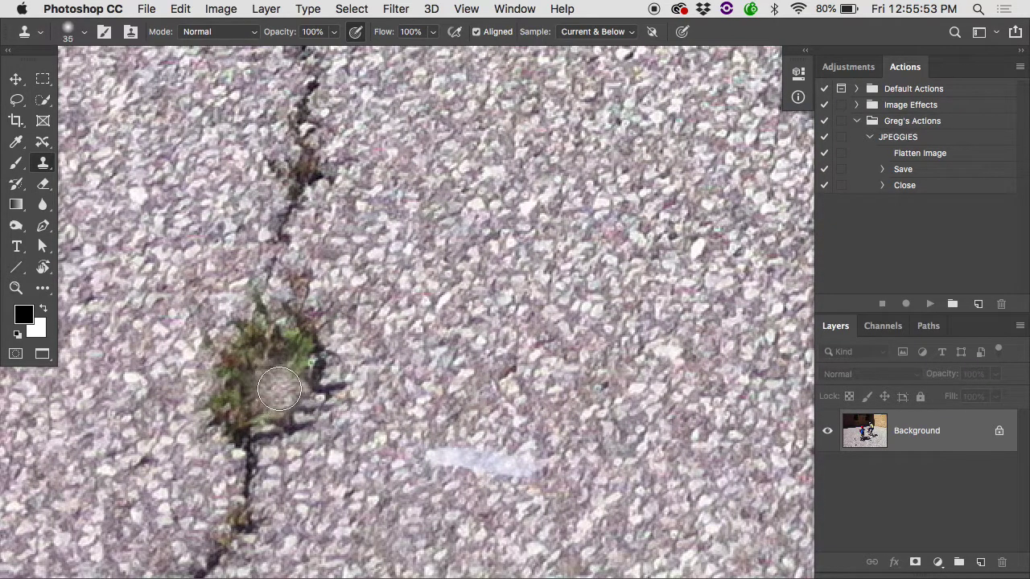
Try to clone pavement over the lower weed clump directly on the Background layer, and undo it
mouse_move(278, 241)
left_mouse_down()
mouse_move(264, 304)
mouse_move(252, 283)
mouse_move(319, 340)
mouse_move(303, 405)
mouse_move(336, 379)
mouse_move(270, 437)
mouse_move(292, 432)
mouse_move(330, 397)
mouse_move(233, 439)
mouse_move(264, 443)
mouse_move(255, 472)
mouse_move(205, 395)
mouse_move(229, 323)
mouse_move(218, 416)
mouse_move(247, 323)
mouse_move(237, 436)
mouse_move(246, 359)
mouse_move(404, 285)
left_mouse_up()
left_click(404, 286, "alt")
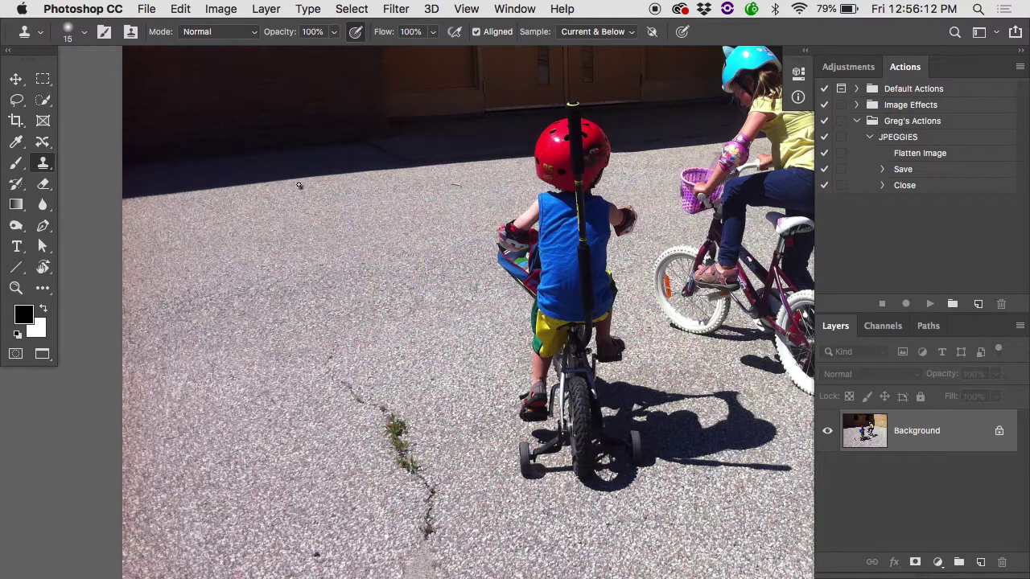
left_click_drag(381, 363, 359, 194)
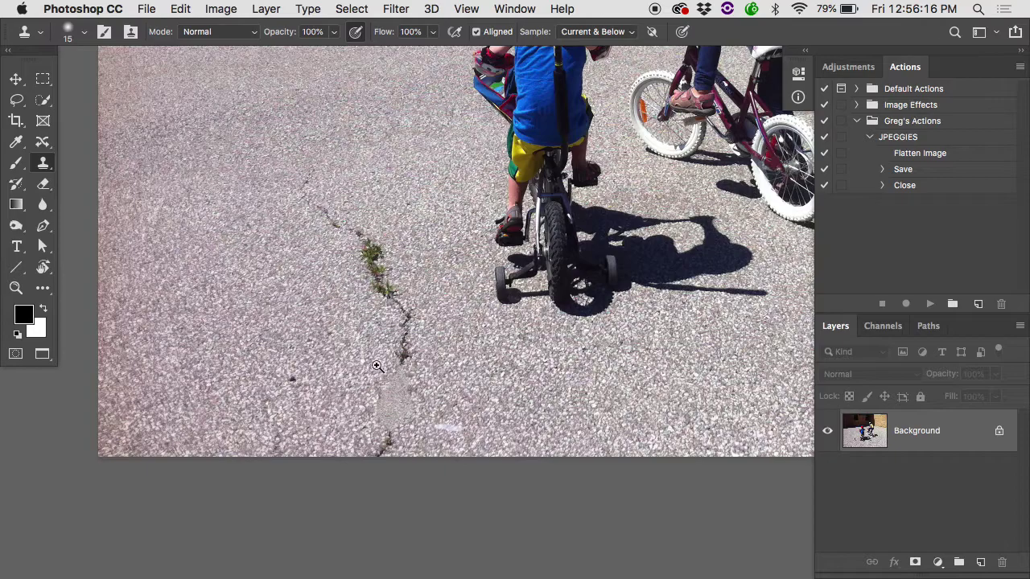
left_click_drag(377, 366, 378, 371)
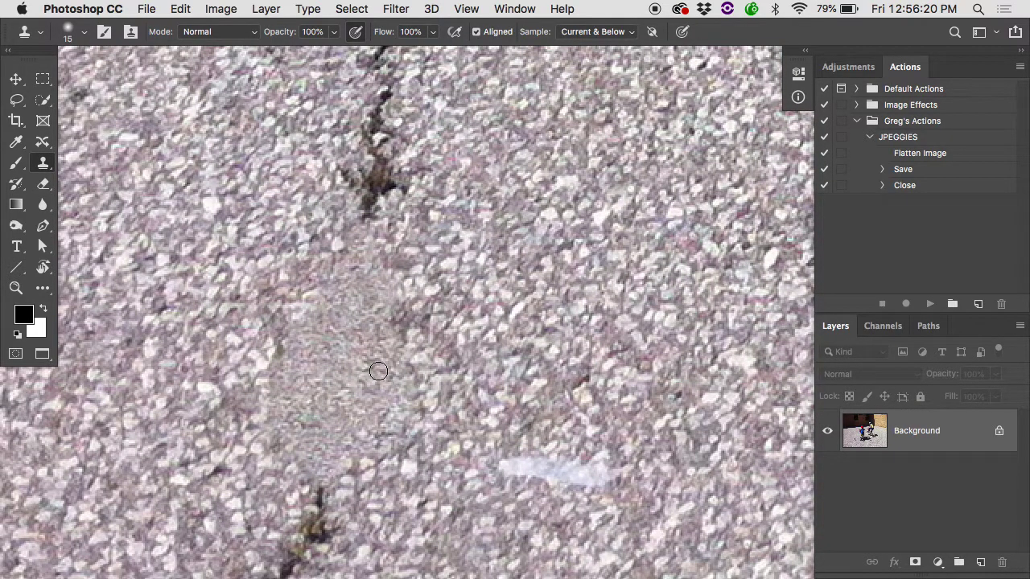
left_click_drag(379, 372, 378, 371)
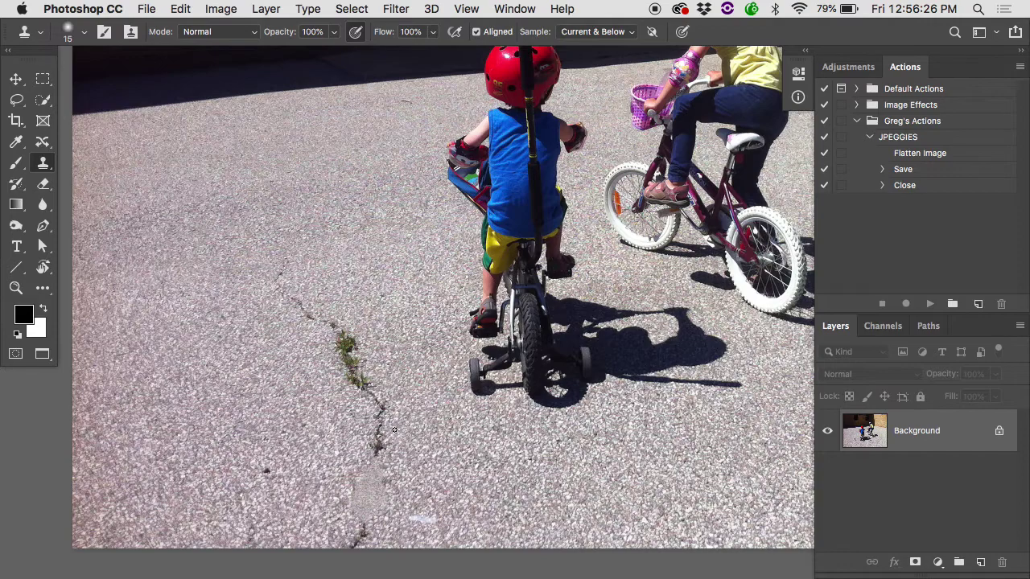
key("super+z")
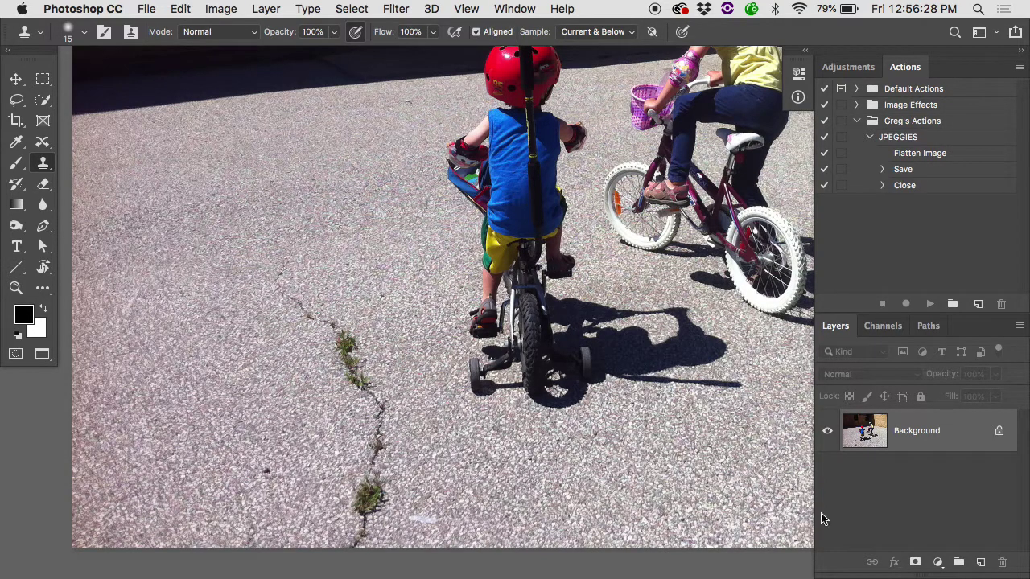
Add an empty layer above the Background layer for non-destructive cloning
left_click(981, 563)
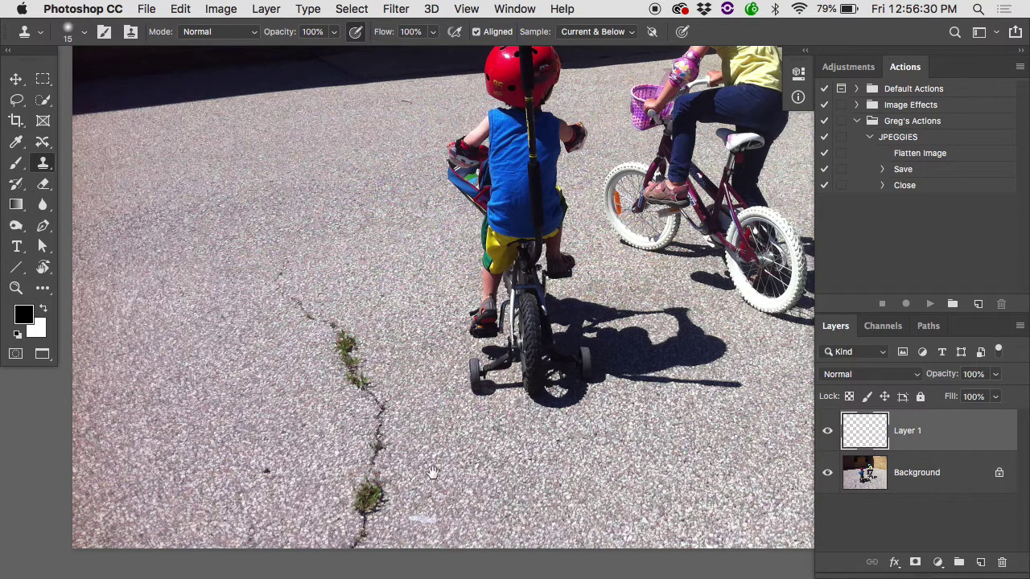
left_click_drag(433, 473, 520, 342)
left_click(486, 375, "super")
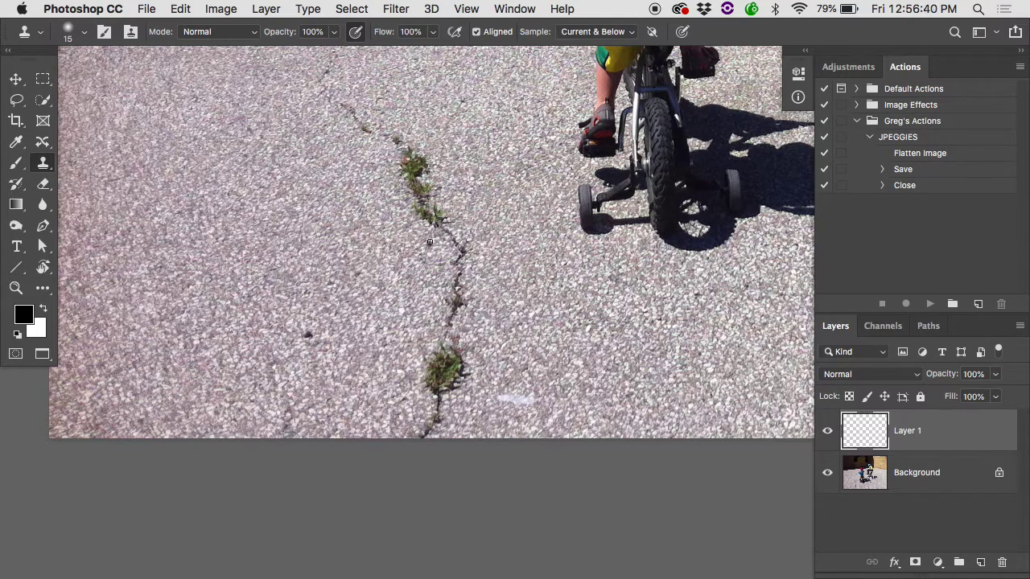
left_click(423, 213, "super")
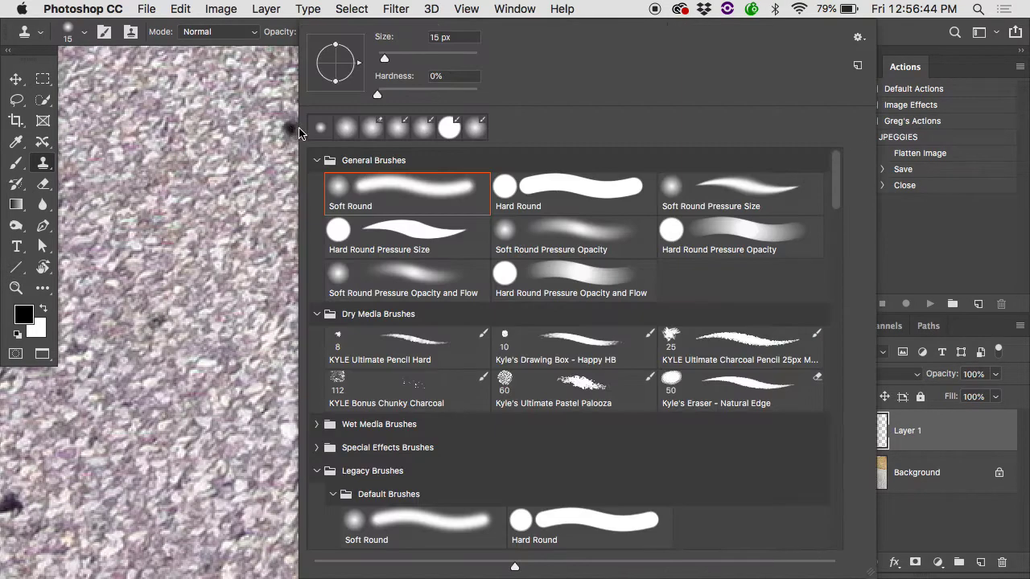
right_click(291, 129)
key("Return")
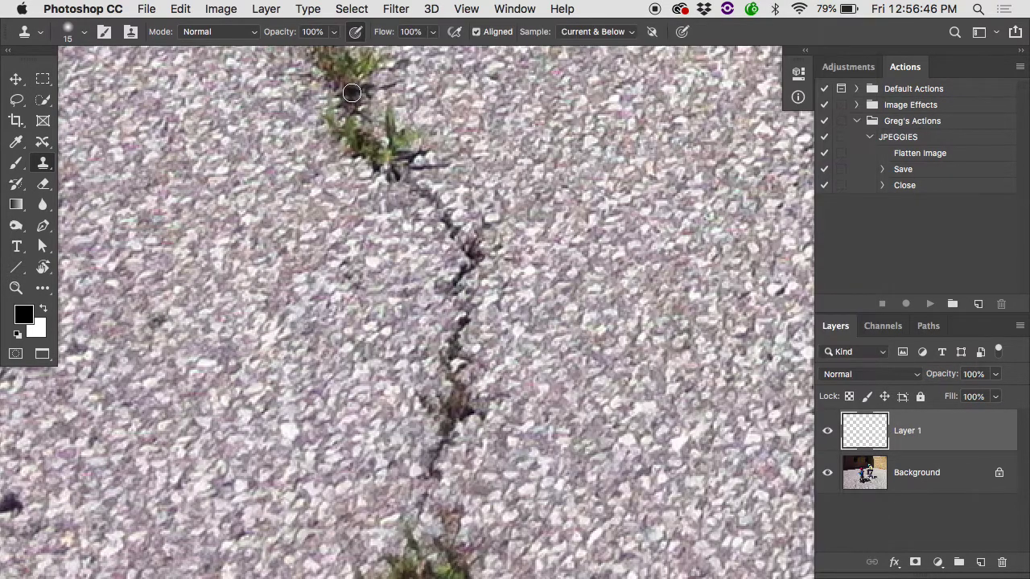
Clone clean pavement over the middle section of the crack and its adjoining weeds on Layer 1, using a 15 px brush
left_click(227, 168, "alt")
mouse_move(335, 151)
left_mouse_down()
mouse_move(363, 149)
mouse_move(356, 135)
mouse_move(389, 170)
mouse_move(391, 116)
mouse_move(414, 148)
mouse_move(388, 152)
left_mouse_up()
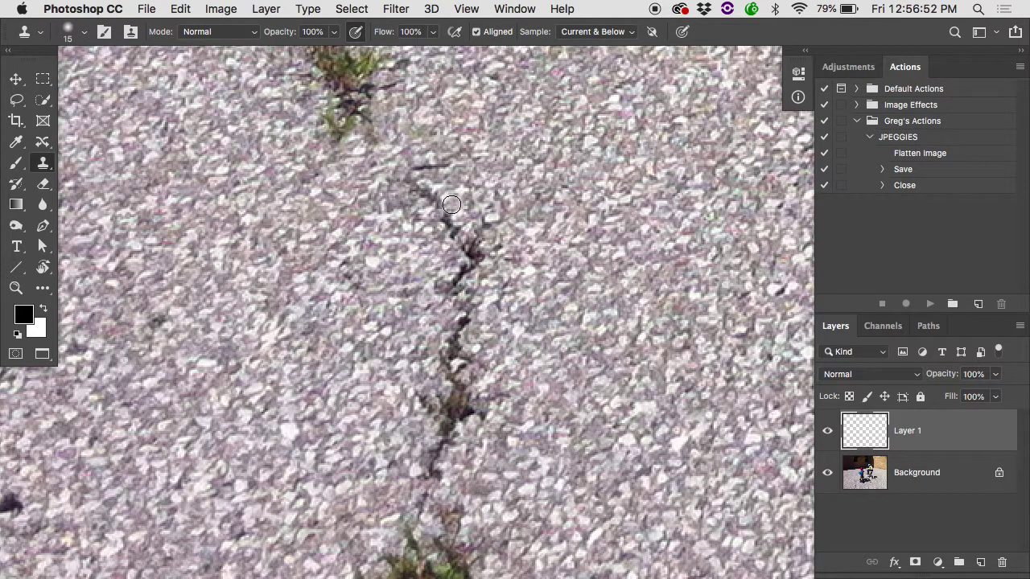
mouse_move(451, 205)
left_mouse_down()
mouse_move(411, 182)
mouse_move(475, 274)
mouse_move(472, 243)
mouse_move(444, 287)
mouse_move(462, 347)
mouse_move(456, 377)
mouse_move(429, 357)
left_mouse_up()
mouse_move(434, 415)
left_mouse_down()
mouse_move(427, 398)
mouse_move(470, 402)
mouse_move(435, 448)
mouse_move(460, 255)
left_mouse_up()
left_click(563, 290, "alt")
mouse_move(384, 367)
left_mouse_down()
mouse_move(413, 330)
mouse_move(436, 306)
mouse_move(451, 368)
mouse_move(460, 348)
mouse_move(486, 417)
mouse_move(466, 428)
mouse_move(358, 393)
mouse_move(401, 404)
mouse_move(391, 338)
mouse_move(400, 302)
mouse_move(355, 429)
mouse_move(350, 362)
mouse_move(389, 459)
mouse_move(354, 432)
mouse_move(386, 478)
mouse_move(392, 523)
mouse_move(383, 405)
mouse_move(412, 431)
mouse_move(416, 381)
mouse_move(438, 465)
mouse_move(451, 390)
mouse_move(440, 479)
left_mouse_up()
Clone pavement over the lowest part of the crack, down to the photo's bottom edge
scroll(440, 479, "down", 5)
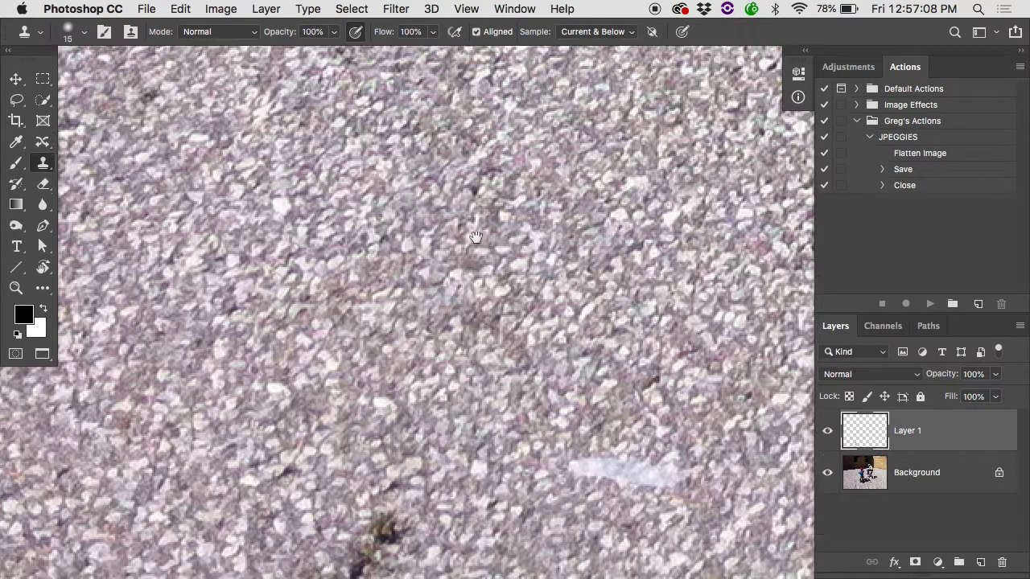
mouse_move(419, 316)
left_mouse_down()
mouse_move(402, 366)
mouse_move(344, 352)
mouse_move(400, 352)
mouse_move(412, 365)
mouse_move(386, 340)
left_mouse_up()
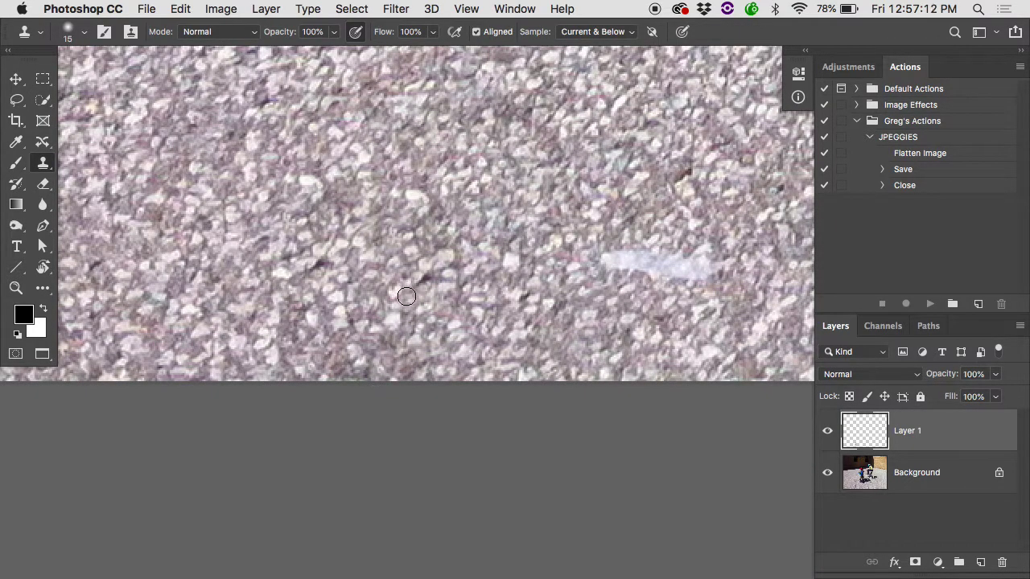
key("space")
left_click(453, 224, "alt")
left_click_drag(432, 274, 390, 291)
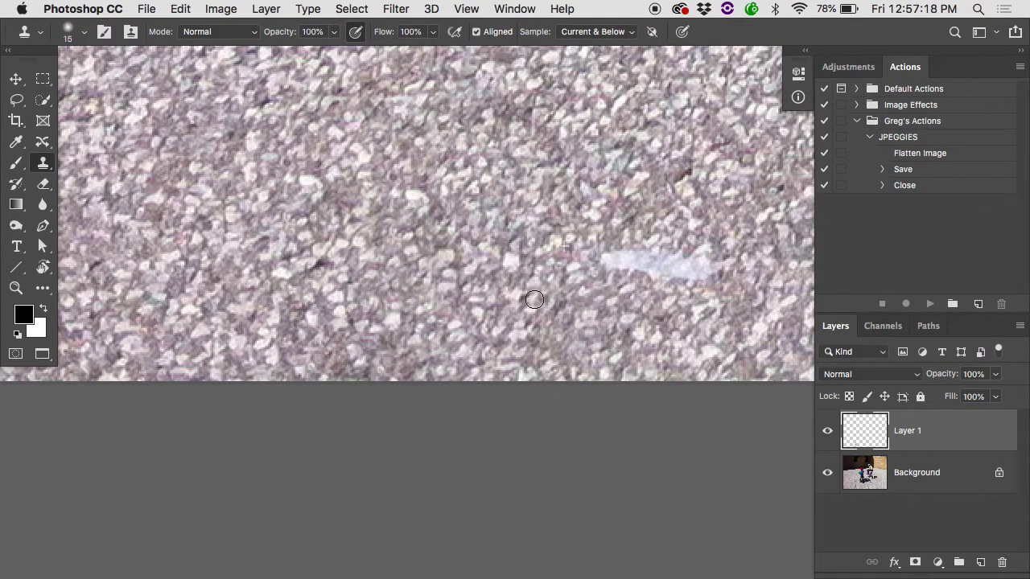
Clone pavement over the upper weed clump along the crack
key("space")
mouse_move(453, 239)
left_mouse_down()
mouse_move(449, 486)
mouse_move(499, 273)
left_mouse_up()
mouse_move(398, 342)
left_mouse_down()
mouse_move(442, 386)
mouse_move(436, 372)
mouse_move(461, 418)
mouse_move(426, 403)
mouse_move(408, 356)
mouse_move(424, 428)
mouse_move(400, 366)
mouse_move(383, 409)
mouse_move(432, 499)
mouse_move(395, 471)
mouse_move(416, 463)
mouse_move(455, 510)
mouse_move(420, 424)
mouse_move(467, 492)
mouse_move(434, 485)
left_mouse_up()
Toggle Layer 1's visibility repeatedly, in the wider view and close up, to compare the retouched pavement with the original
key("super+0")
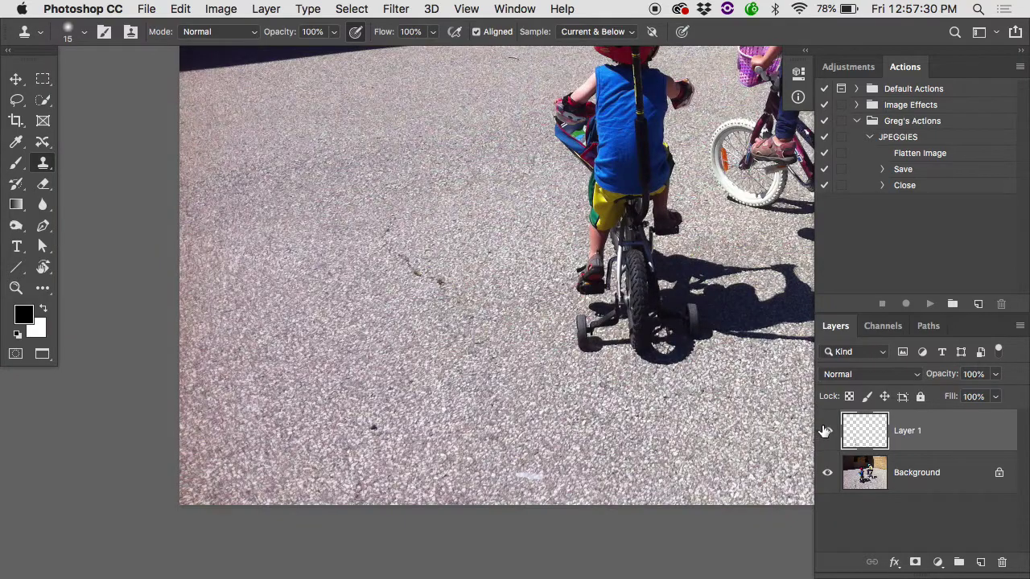
left_click(826, 431)
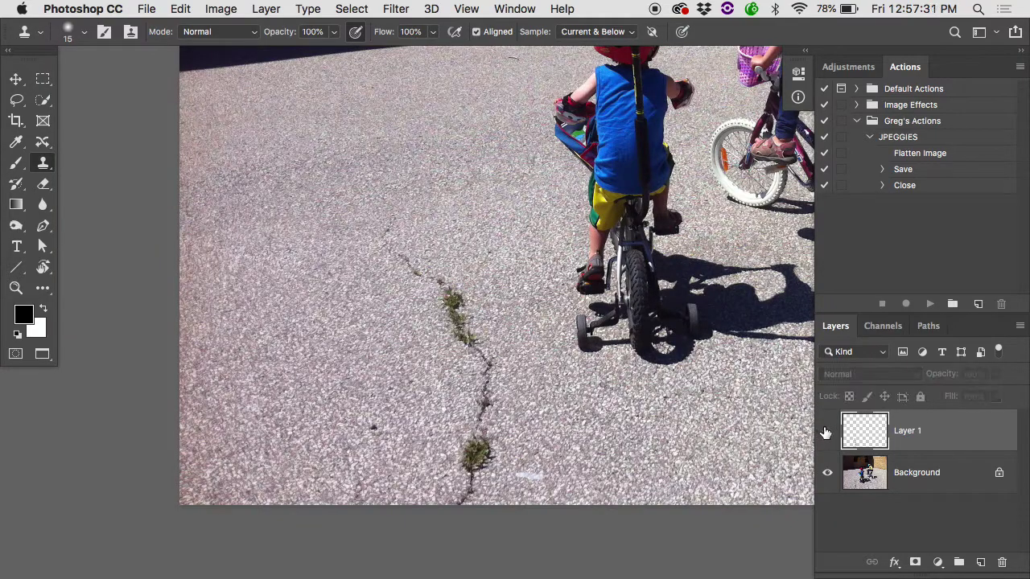
left_click(826, 431)
left_click(826, 432)
left_click(826, 431)
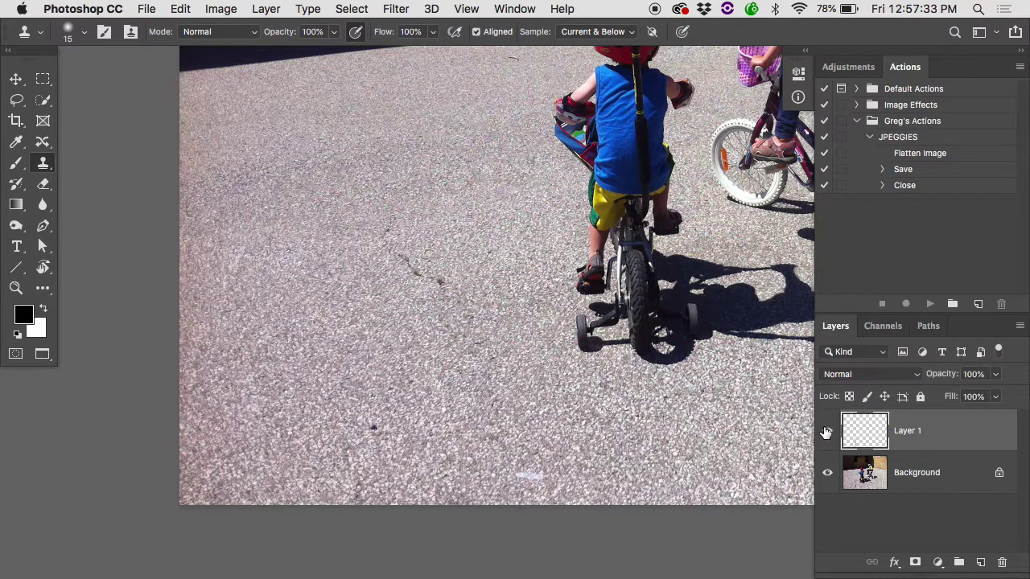
left_click(826, 431)
left_click(826, 431)
left_click(826, 431)
scroll(503, 362, "up", 3)
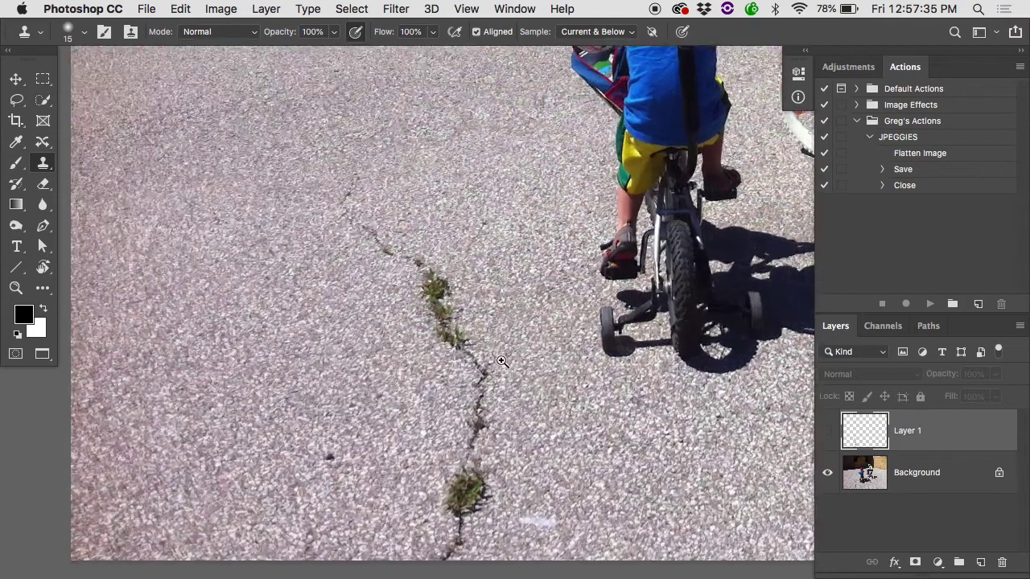
scroll(548, 411, "up", 3)
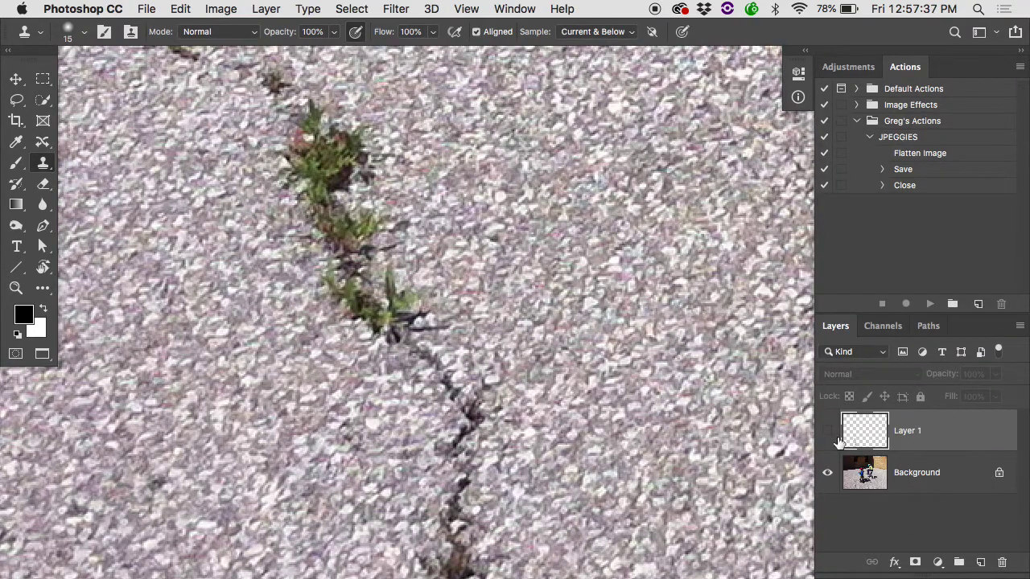
left_click(827, 432)
left_click(827, 432)
left_click(826, 432)
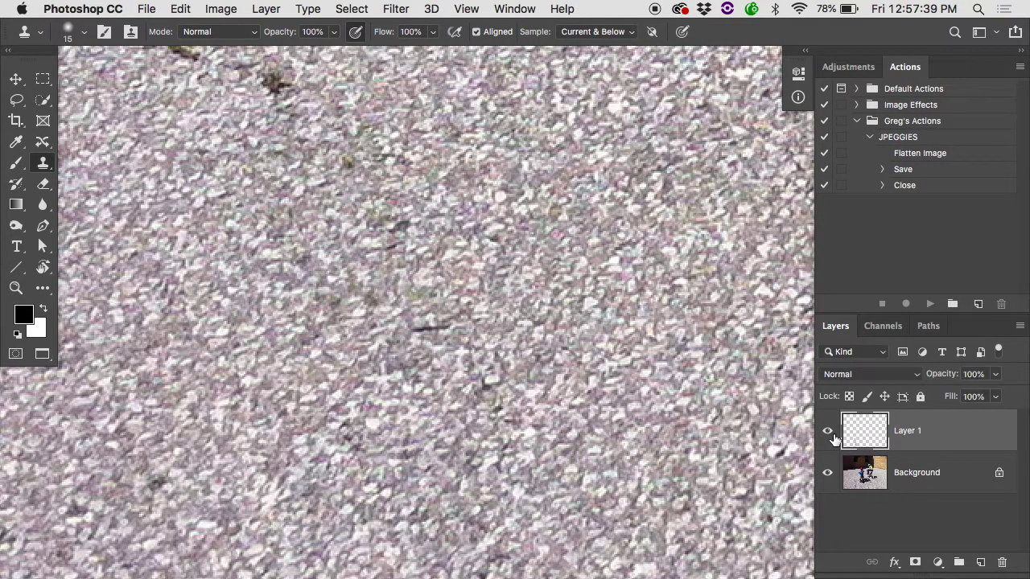
left_click(827, 431)
left_click(826, 432)
scroll(490, 296, "down", 4)
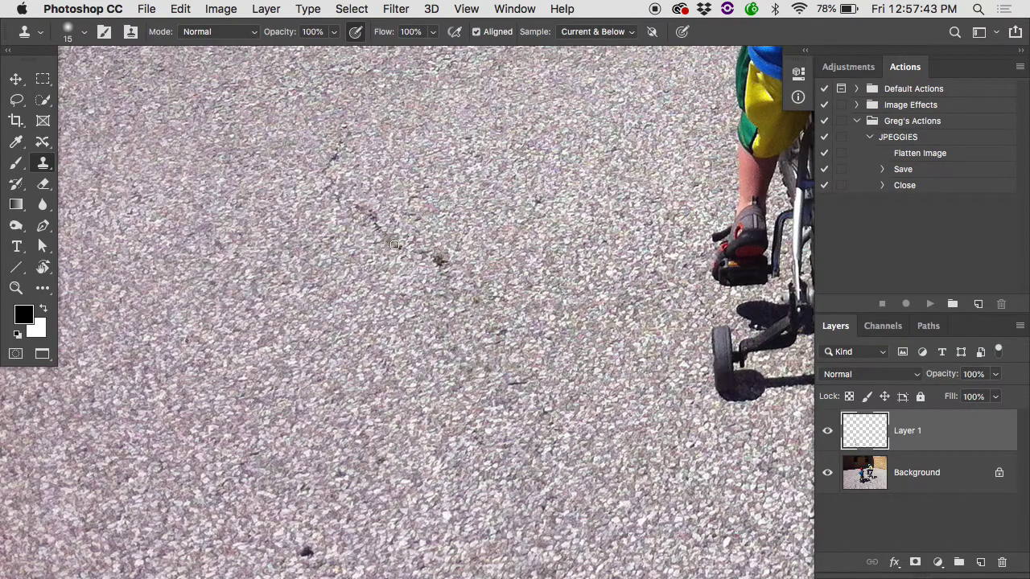
Clone the dark wall beside the door over the front of the girl's blue helmet, using a 35 px brush
scroll(426, 265, "down", 5)
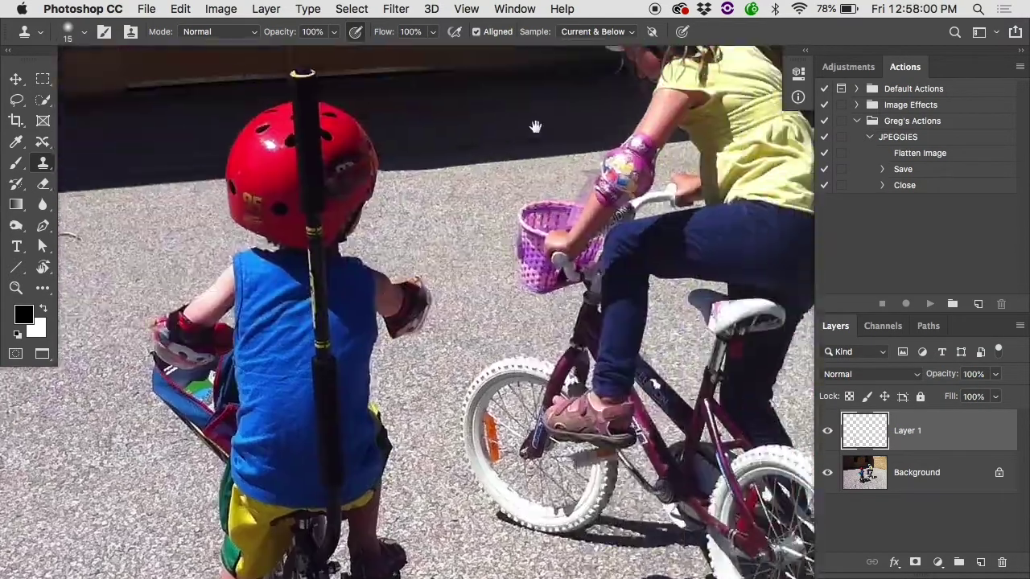
scroll(447, 332, "up", 5)
scroll(447, 332, "up", 3)
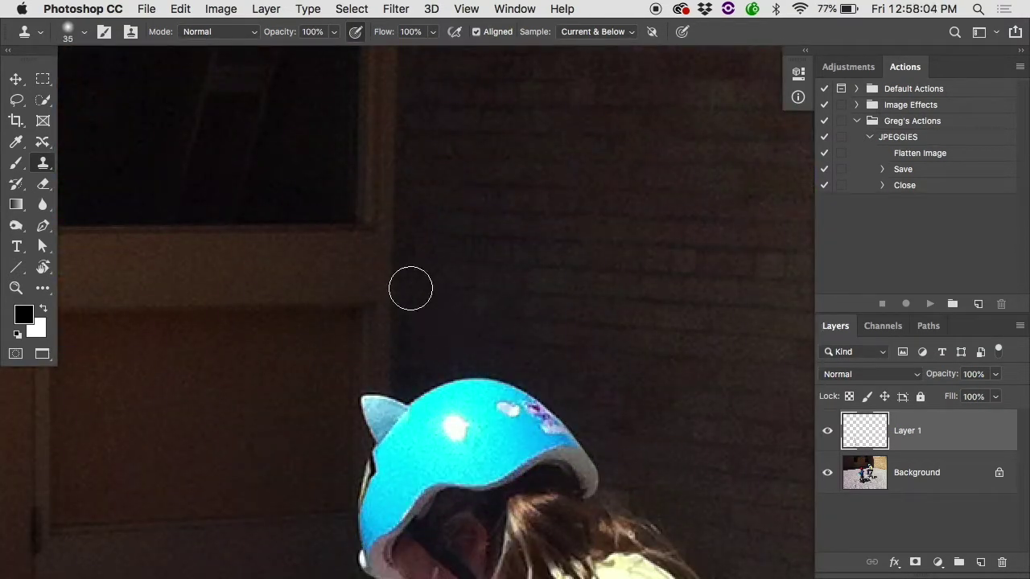
left_click(409, 287, "alt")
mouse_move(406, 378)
left_mouse_down()
mouse_move(402, 459)
mouse_move(432, 447)
mouse_move(386, 414)
mouse_move(364, 445)
mouse_move(361, 499)
mouse_move(417, 451)
left_mouse_up()
left_click(366, 356, "alt")
left_click_drag(434, 430, 592, 317)
Extend the door frame downward by cloning it over the front edge of the helmet and the girl's face
left_click(528, 260, "alt")
mouse_move(519, 282)
left_mouse_down()
mouse_move(518, 377)
mouse_move(561, 373)
left_mouse_up()
mouse_move(511, 419)
left_mouse_down()
mouse_move(549, 458)
mouse_move(539, 494)
mouse_move(549, 508)
mouse_move(539, 428)
left_mouse_up()
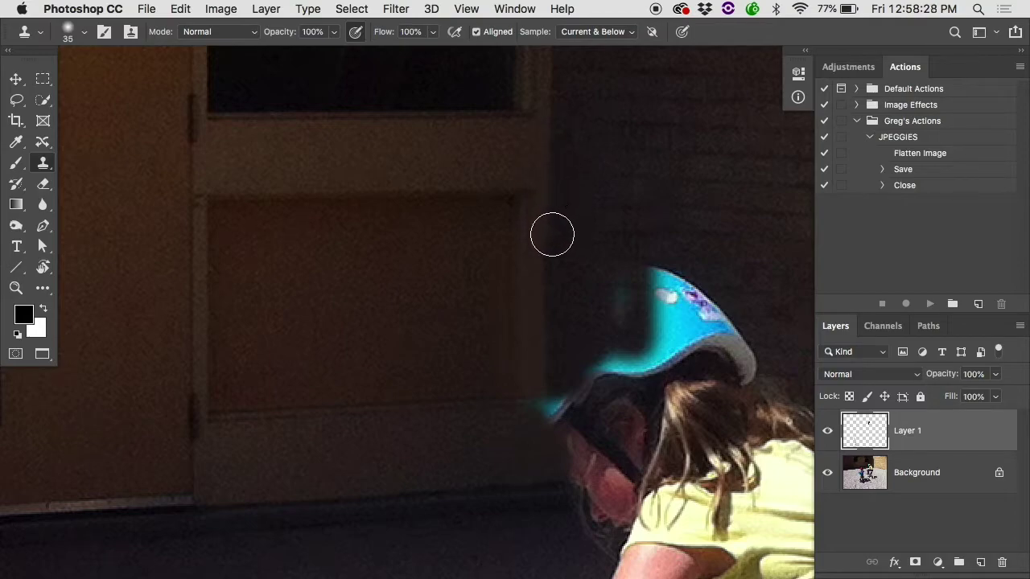
mouse_move(562, 373)
left_mouse_down()
mouse_move(561, 485)
mouse_move(577, 356)
mouse_move(559, 379)
left_mouse_up()
left_click(526, 264, "alt")
left_click_drag(526, 289, 533, 397)
Clone the shaded brick wall over the remaining back part of the blue helmet
left_click(685, 163, "alt")
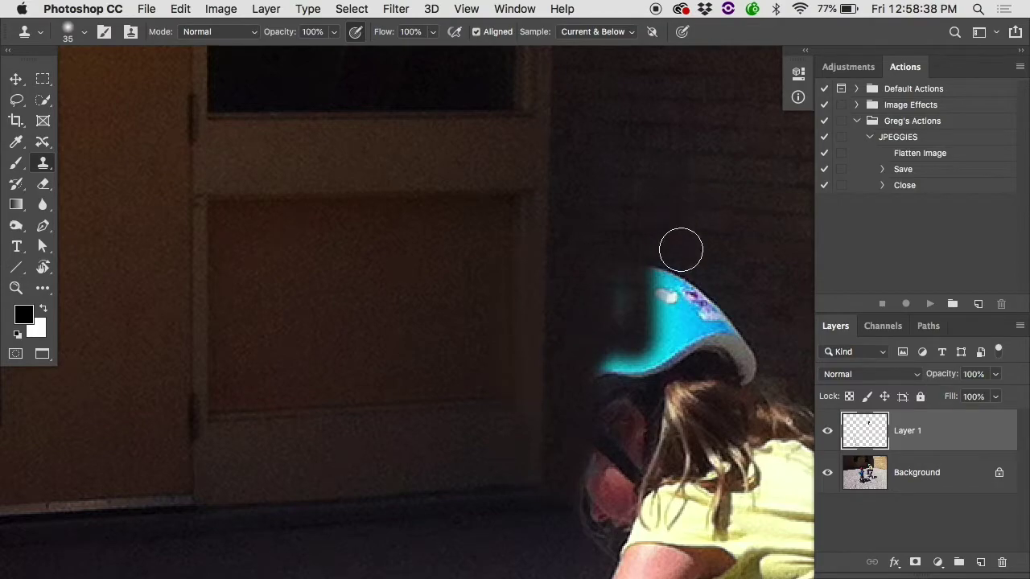
mouse_move(681, 249)
left_mouse_down()
mouse_move(634, 282)
mouse_move(683, 310)
mouse_move(622, 326)
mouse_move(738, 335)
mouse_move(629, 343)
mouse_move(742, 372)
left_mouse_up()
scroll(680, 343, "right", 4)
scroll(681, 343, "down", 2)
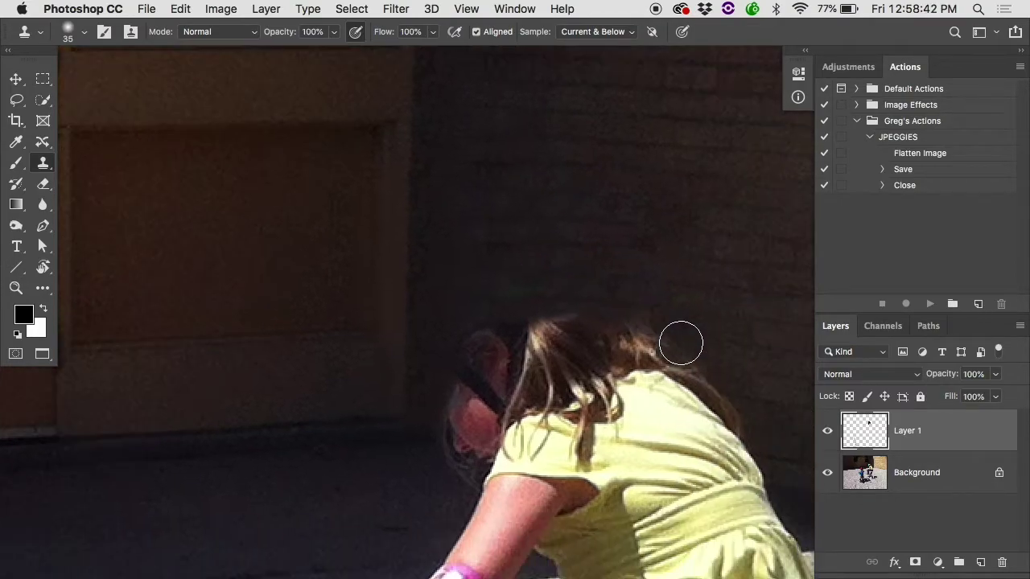
Clone the shaded brick wall over the girl's hair and the rest of her head
key("super+minus")
scroll(659, 324, "right", 1)
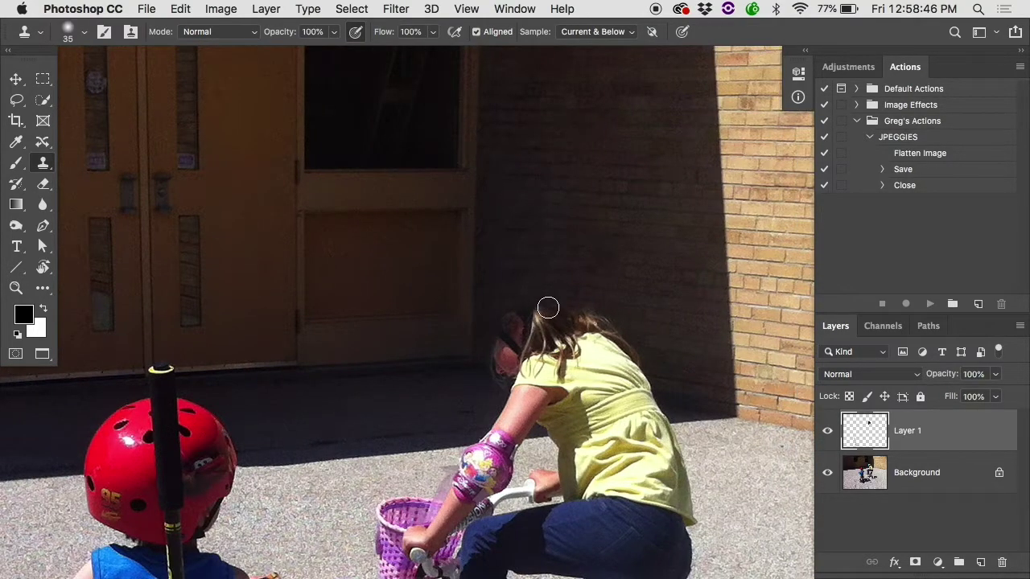
mouse_move(548, 307)
left_mouse_down()
mouse_move(507, 322)
mouse_move(619, 345)
mouse_move(499, 339)
mouse_move(584, 363)
mouse_move(489, 353)
mouse_move(650, 375)
left_mouse_up()
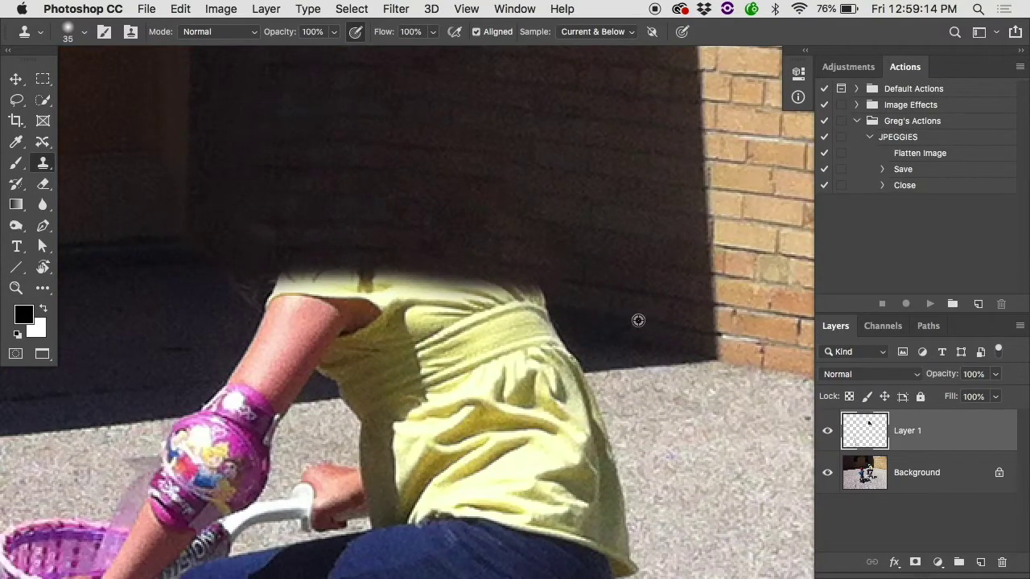
Clone the shaded base of the brick wall diagonally across the girl's shoulder and upper back
left_click(638, 320, "alt")
mouse_move(563, 297)
left_mouse_down()
mouse_move(526, 264)
mouse_move(544, 311)
mouse_move(444, 272)
mouse_move(433, 279)
mouse_move(444, 271)
mouse_move(269, 257)
left_mouse_up()
left_click(486, 255, "alt")
left_click_drag(384, 239, 256, 218)
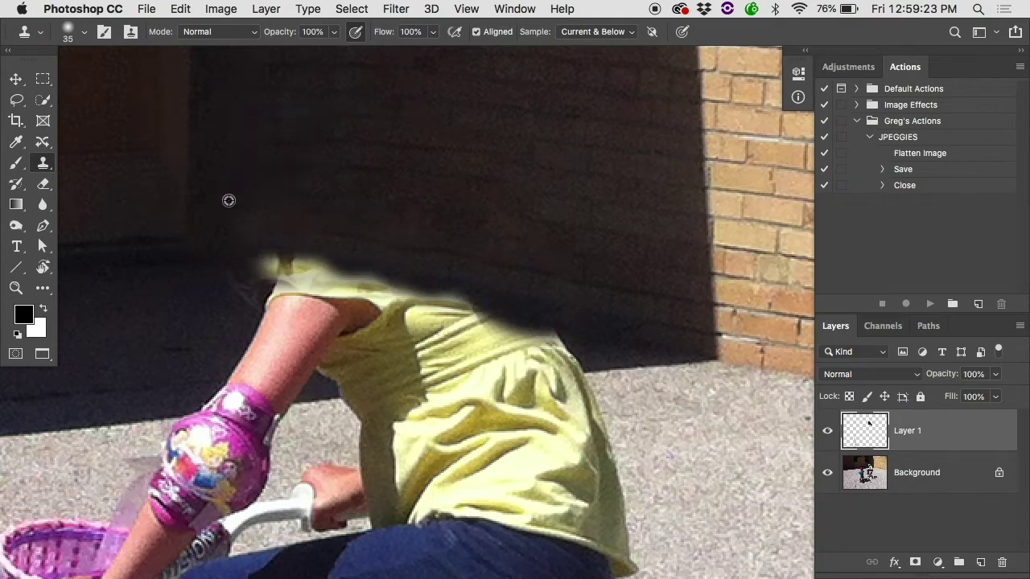
Clone the shaded ground and its shadow edge over the girl's upper arm, the top of the elbow pad and her shoulder
left_click_drag(231, 295, 234, 351)
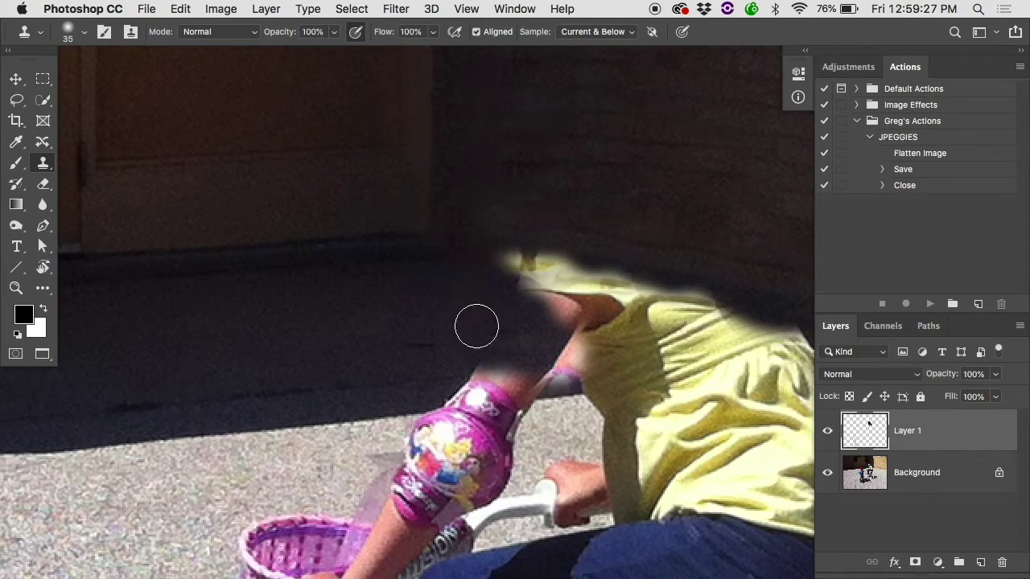
mouse_move(342, 416)
left_mouse_down()
mouse_move(535, 415)
mouse_move(498, 383)
mouse_move(542, 416)
mouse_move(581, 375)
mouse_move(628, 367)
mouse_move(549, 342)
left_mouse_up()
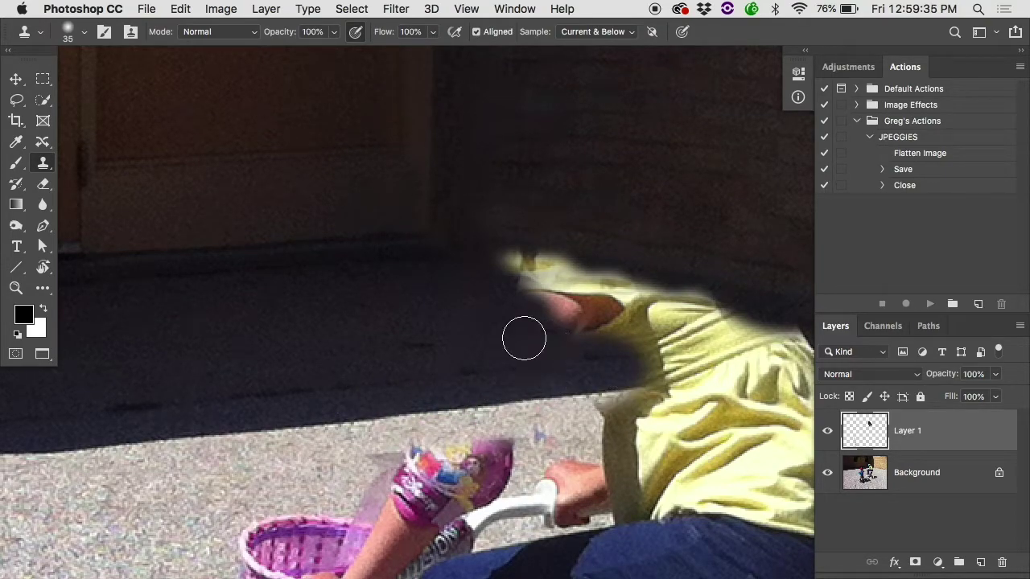
left_click_drag(595, 314, 519, 292)
left_click(495, 140, "alt")
mouse_move(501, 213)
left_mouse_down()
mouse_move(572, 255)
mouse_move(582, 288)
mouse_move(546, 288)
mouse_move(556, 357)
left_mouse_up()
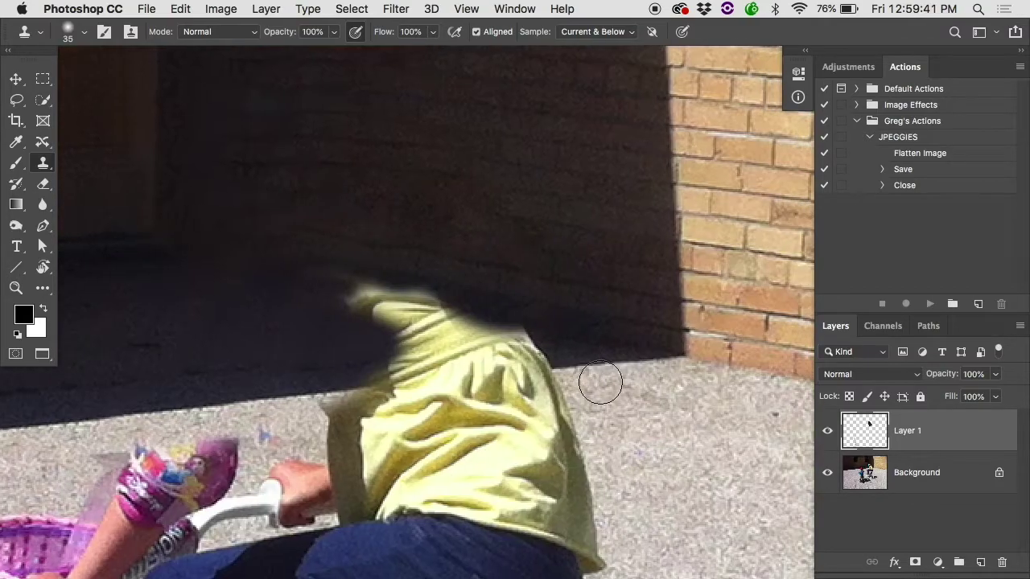
Continue the shadow edge across the yellow shirt with a 20 px brush and clone over the leftover yellow patch in the shadow
key("bracketleft")
key("bracketleft")
key("bracketleft")
mouse_move(607, 365)
left_mouse_down()
mouse_move(559, 377)
mouse_move(518, 340)
mouse_move(539, 354)
mouse_move(561, 409)
mouse_move(487, 327)
mouse_move(492, 360)
mouse_move(485, 337)
mouse_move(452, 343)
mouse_move(489, 373)
mouse_move(431, 300)
mouse_move(455, 388)
mouse_move(425, 311)
mouse_move(409, 374)
mouse_move(394, 374)
mouse_move(407, 296)
mouse_move(403, 366)
left_mouse_up()
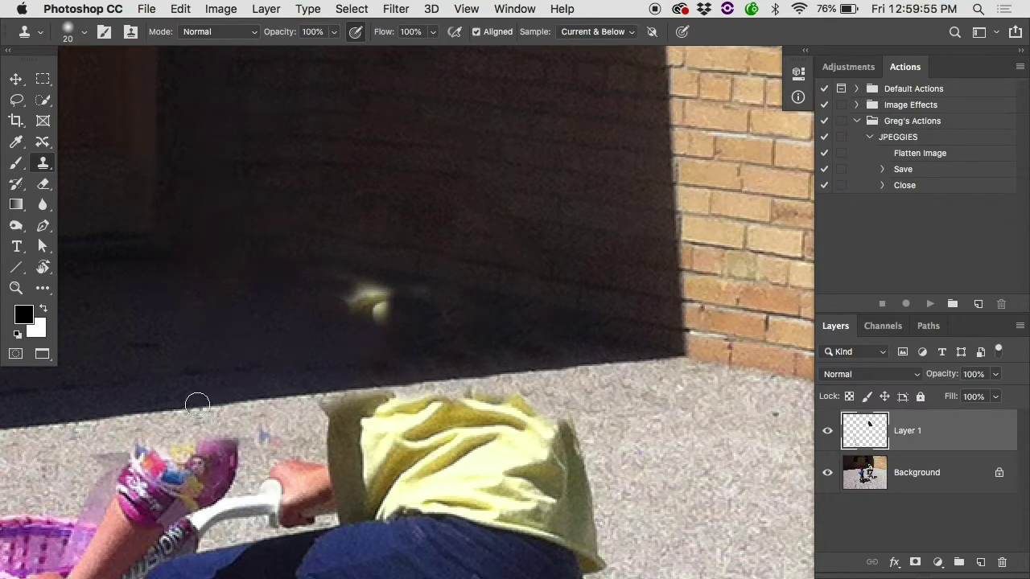
mouse_move(313, 306)
left_mouse_down()
mouse_move(351, 295)
mouse_move(307, 297)
mouse_move(370, 309)
mouse_move(363, 284)
mouse_move(308, 288)
mouse_move(370, 314)
left_mouse_up()
left_click(430, 296)
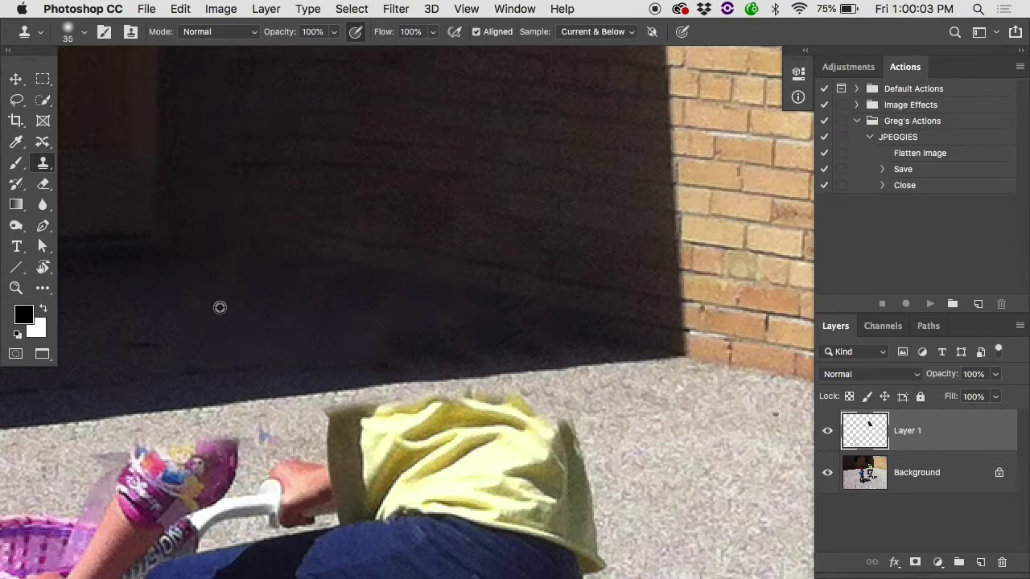
Touch up the shaded ground above the girl with the Clone Stamp and compare before and after by toggling Layer 1's visibility
mouse_move(261, 298)
left_mouse_down()
mouse_move(321, 307)
mouse_move(409, 341)
mouse_move(519, 320)
mouse_move(363, 318)
left_mouse_up()
left_click(554, 320, "alt")
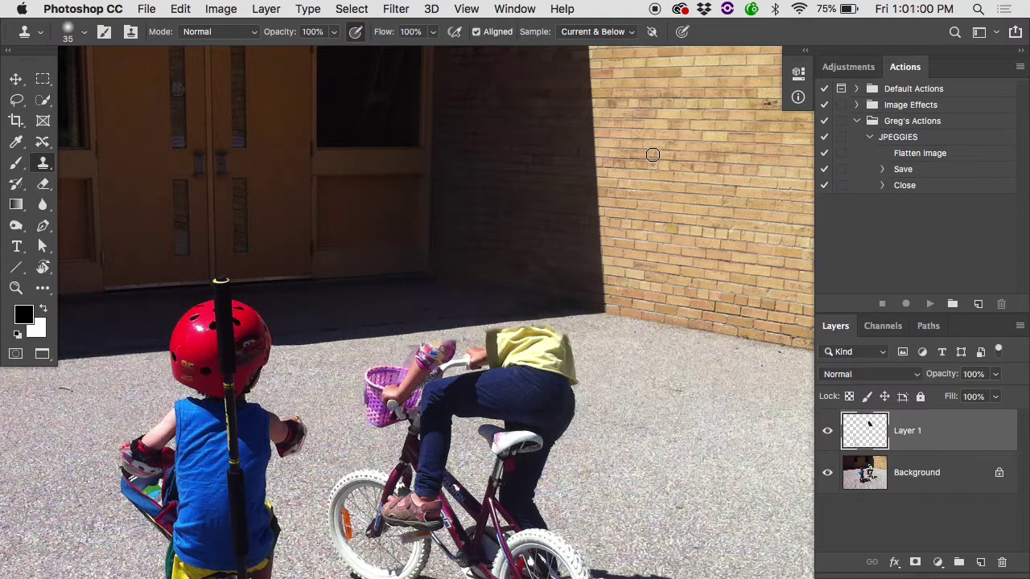
left_click(828, 430)
left_click(829, 431)
left_click(828, 431)
left_click(828, 430)
Switch to the Eraser and reduce its brush size to 250 px
key("e")
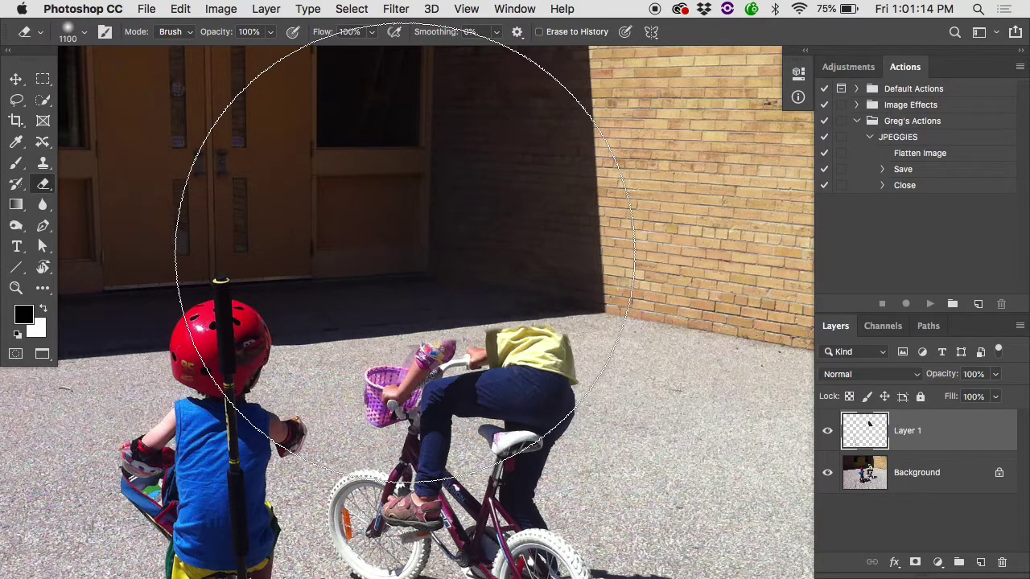
key("bracketleft")
key("bracketleft")
key("bracketleft")
key("bracketleft")
key("bracketleft")
key("bracketleft")
key("bracketleft")
key("bracketleft")
key("bracketleft")
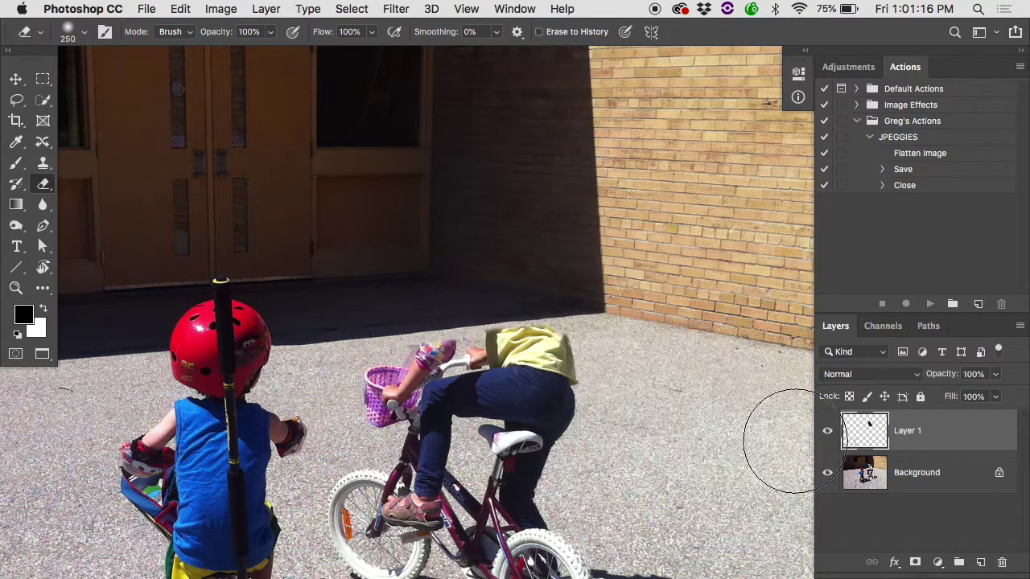
Hide the Background to isolate Layer 1, try erasing the dark cloned patch, and restore the patch and the Background
left_click(828, 472)
left_click(555, 419, "alt")
left_click(555, 419, "alt")
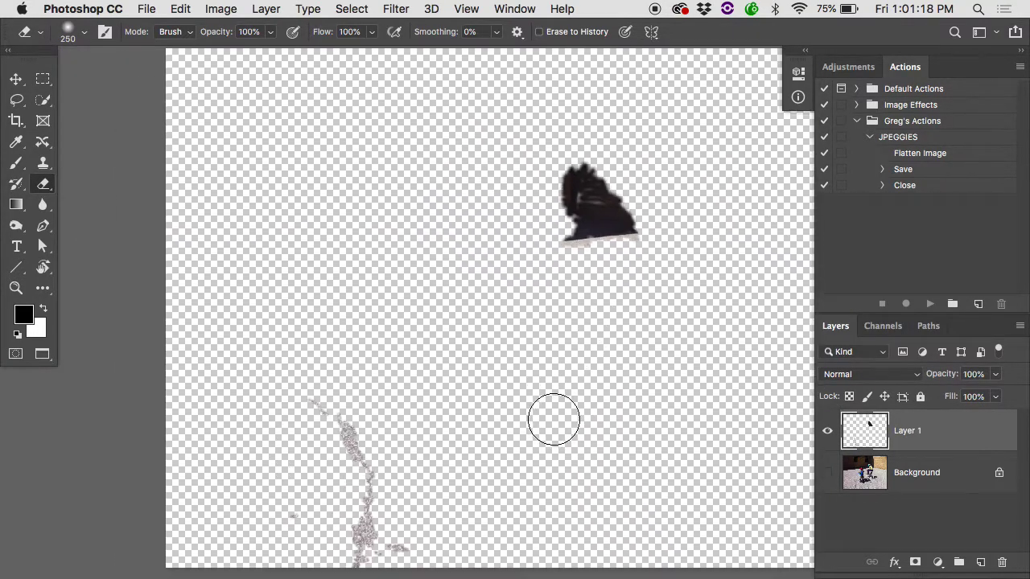
mouse_move(588, 197)
left_mouse_down()
mouse_move(645, 236)
mouse_move(593, 214)
mouse_move(583, 178)
left_mouse_up()
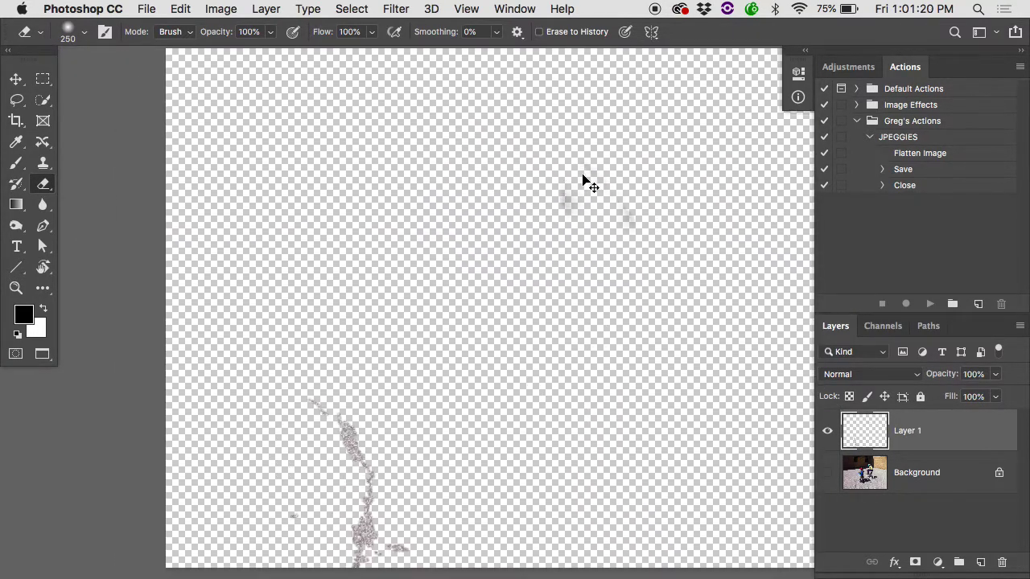
key("super+z")
left_click(827, 472)
Erase the cloned patch over the girl's upper body with the Background shown, and undo the erasure
scroll(596, 289, "up", 2)
scroll(596, 289, "right", 2)
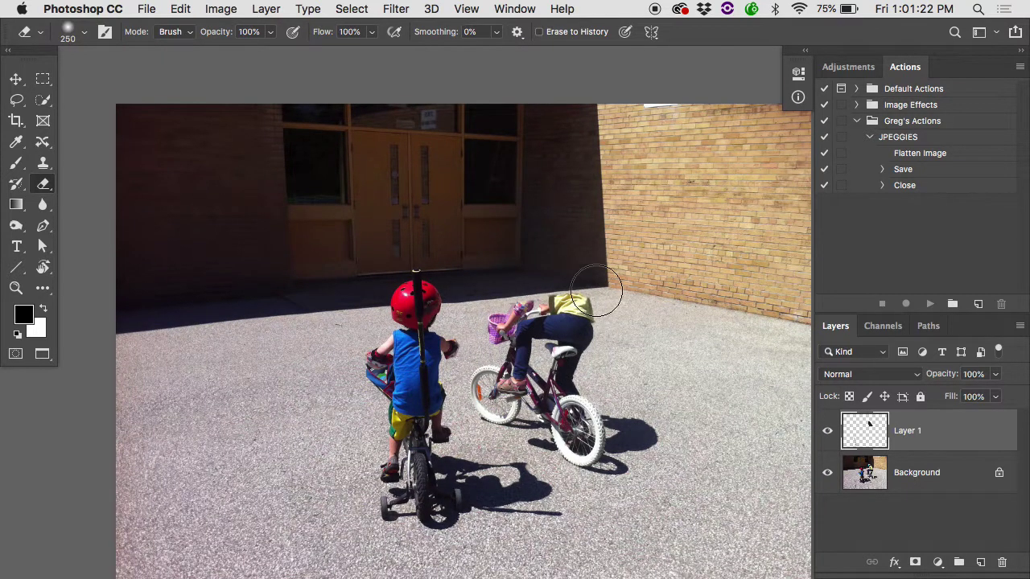
mouse_move(596, 290)
left_mouse_down()
mouse_move(520, 290)
mouse_move(547, 282)
mouse_move(530, 255)
mouse_move(542, 225)
mouse_move(578, 297)
left_mouse_up()
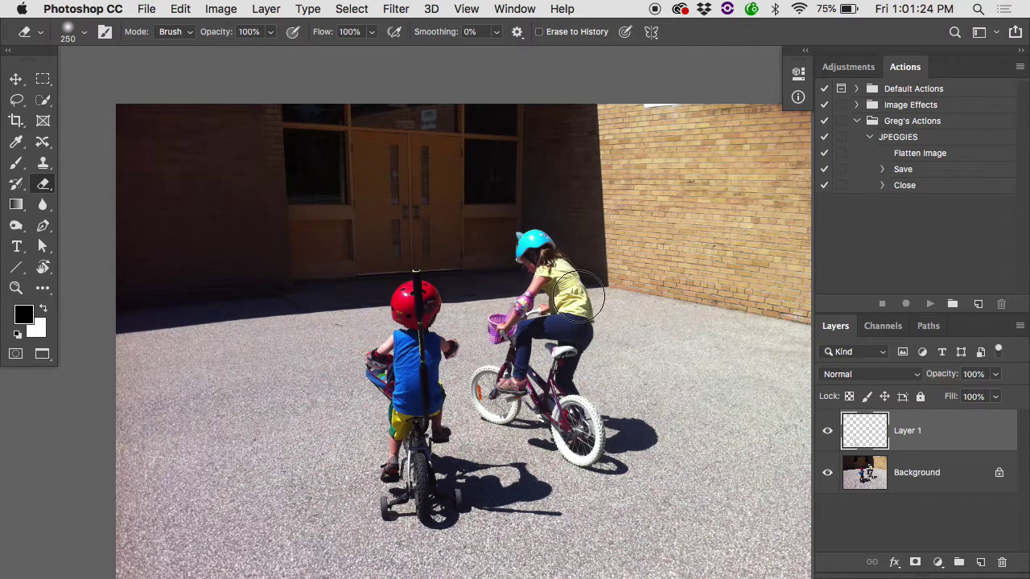
key("super+z")
Clone the door sill and shaded ground over the black pole top above the red helmet, using a 20 px Clone Stamp brush
left_click(553, 268, "super")
left_click(553, 265, "super")
left_click(552, 264, "super")
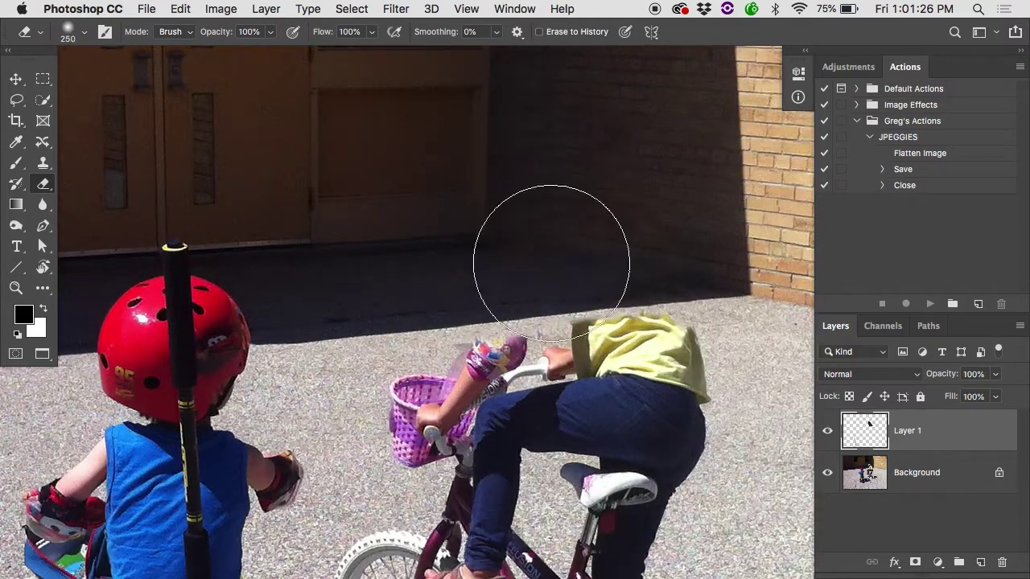
left_click_drag(486, 272, 423, 437)
left_click_drag(335, 444, 488, 380)
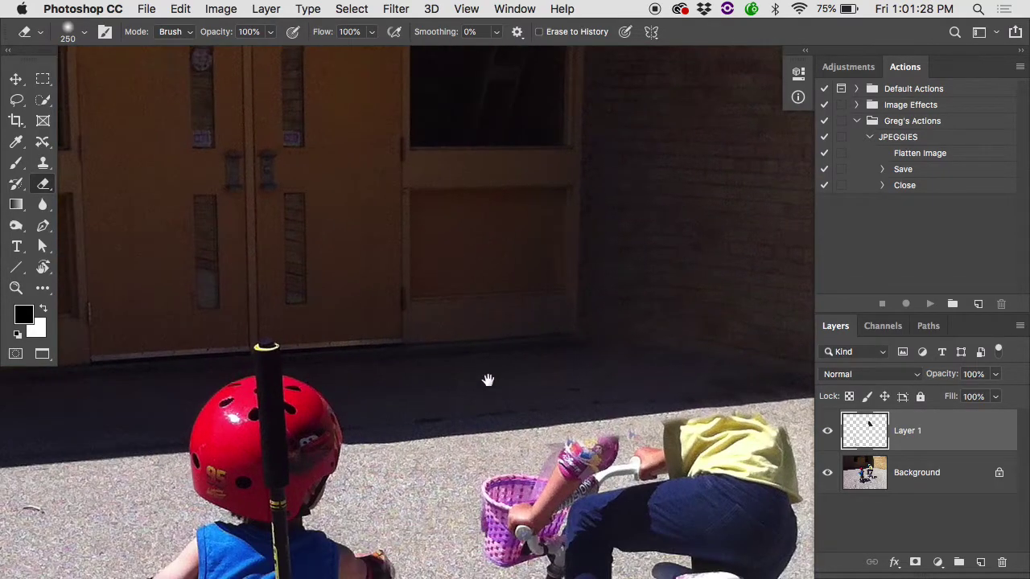
scroll(291, 362, "up", 5)
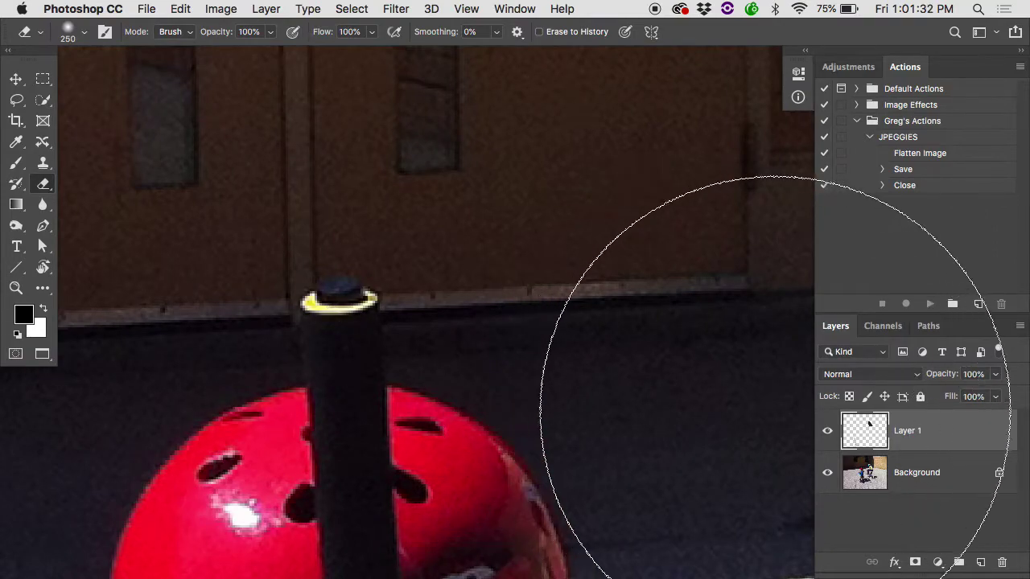
key("s")
key("bracketleft")
key("bracketleft")
key("bracketleft")
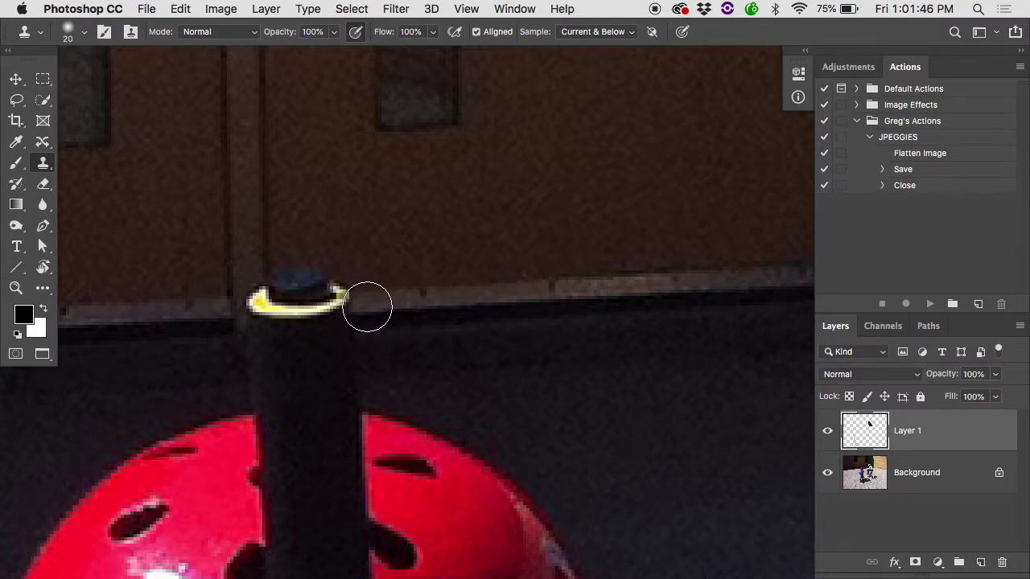
mouse_move(366, 306)
left_mouse_down()
mouse_move(302, 304)
mouse_move(291, 282)
mouse_move(343, 286)
mouse_move(304, 319)
mouse_move(339, 338)
mouse_move(350, 363)
mouse_move(304, 378)
mouse_move(203, 367)
mouse_move(256, 366)
mouse_move(225, 373)
left_mouse_up()
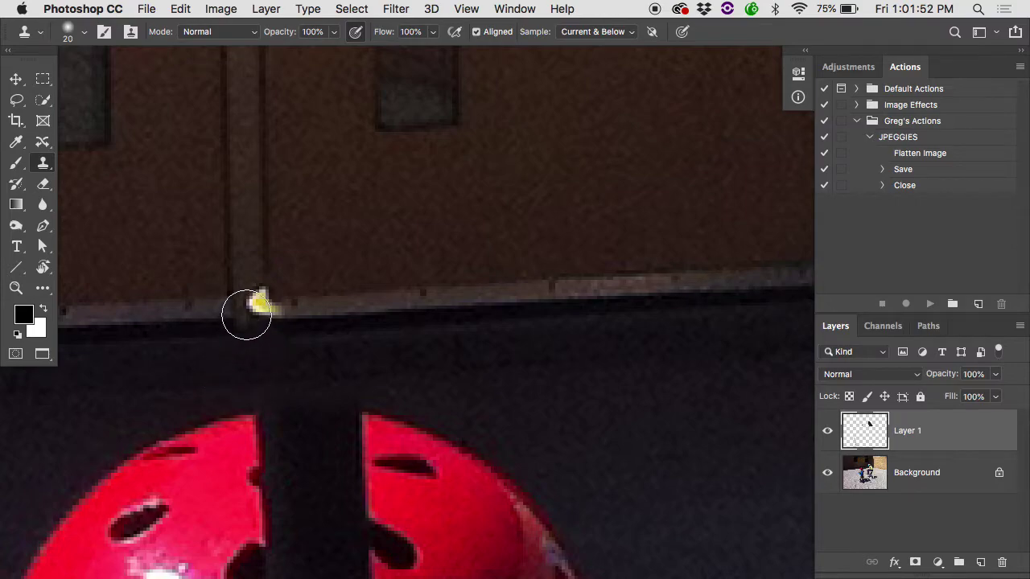
Clone the door post and sill over the leftover yellow fleck with small brushes of 10 px and 8 px
key("bracketleft")
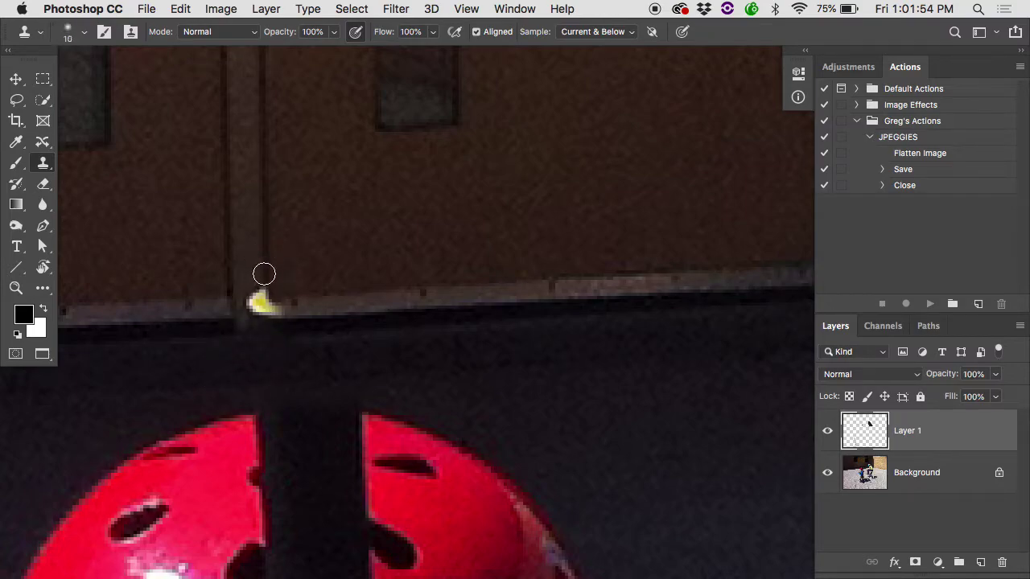
mouse_move(264, 295)
left_mouse_down()
mouse_move(255, 294)
mouse_move(265, 312)
mouse_move(234, 311)
left_mouse_up()
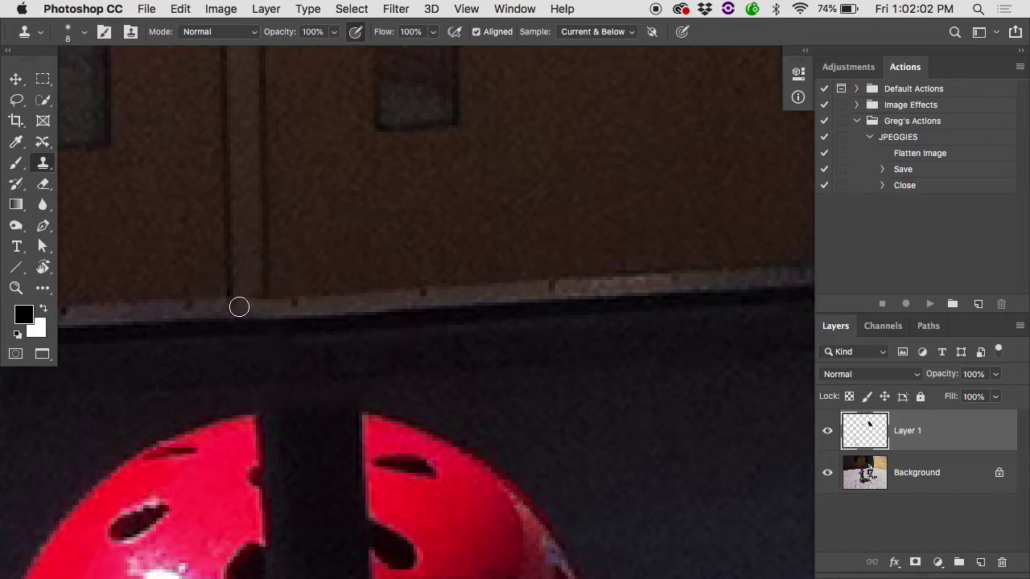
left_click(417, 285, "alt")
left_click(423, 282, "alt")
Clone the shadow edge, shaded ground and pavement over the pole and the nearer part of the red helmet with a 20 px brush
left_click(237, 409, "super")
left_click_drag(83, 463, 150, 317)
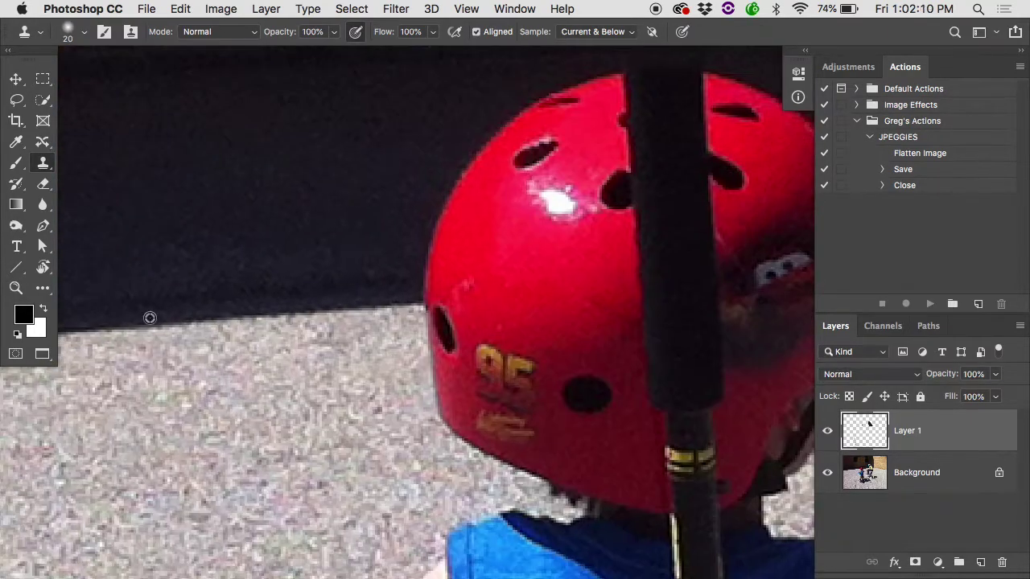
mouse_move(426, 303)
left_mouse_down()
mouse_move(475, 459)
mouse_move(480, 365)
mouse_move(479, 375)
mouse_move(447, 166)
mouse_move(493, 130)
mouse_move(518, 333)
mouse_move(538, 373)
mouse_move(503, 400)
mouse_move(564, 482)
mouse_move(562, 496)
mouse_move(580, 456)
mouse_move(550, 407)
mouse_move(561, 461)
mouse_move(570, 325)
mouse_move(526, 173)
mouse_move(487, 176)
mouse_move(553, 45)
mouse_move(590, 87)
mouse_move(652, 105)
mouse_move(620, 172)
mouse_move(599, 300)
mouse_move(638, 457)
mouse_move(684, 286)
mouse_move(662, 457)
mouse_move(617, 336)
mouse_move(659, 451)
mouse_move(695, 172)
mouse_move(658, 198)
mouse_move(645, 229)
mouse_move(639, 198)
mouse_move(667, 134)
left_mouse_up()
scroll(666, 134, "right", 10)
scroll(666, 133, "up", 2)
scroll(666, 133, "right", 3)
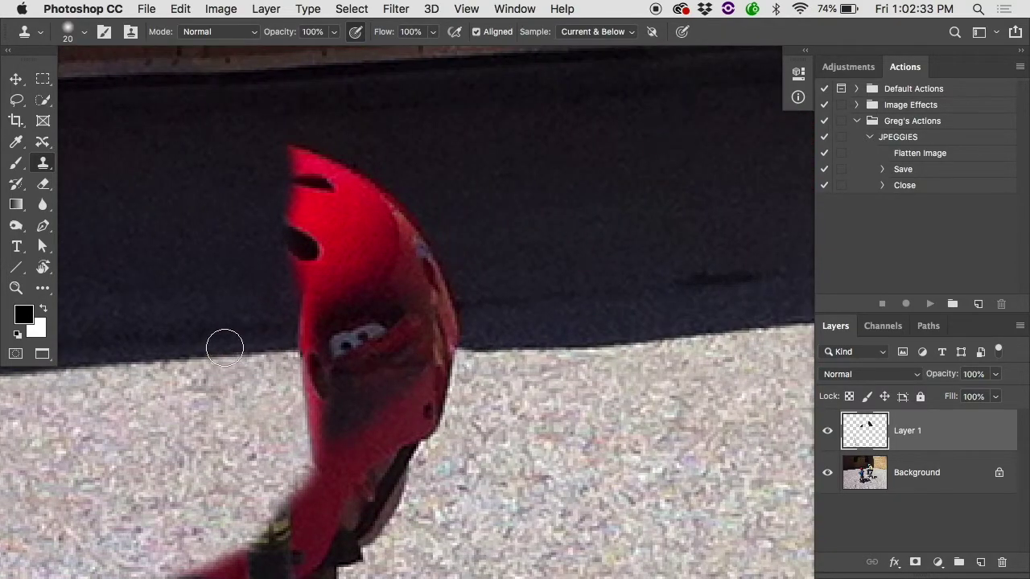
Continue the shadow edge across the remaining part of the red helmet, cloning shaded ground above it and pavement below
left_click(98, 365, "alt")
mouse_move(290, 354)
left_mouse_down()
mouse_move(309, 375)
mouse_move(293, 144)
mouse_move(293, 205)
mouse_move(313, 231)
mouse_move(344, 375)
mouse_move(430, 368)
mouse_move(359, 403)
mouse_move(435, 363)
mouse_move(358, 441)
left_mouse_up()
mouse_move(327, 199)
left_mouse_down()
mouse_move(403, 193)
mouse_move(414, 226)
left_mouse_up()
left_click(547, 312, "alt")
mouse_move(468, 314)
left_mouse_down()
mouse_move(413, 311)
mouse_move(417, 266)
mouse_move(373, 286)
left_mouse_up()
Zoom out from the retouched area and hide Layer 1 to view the original photo
key("super+0")
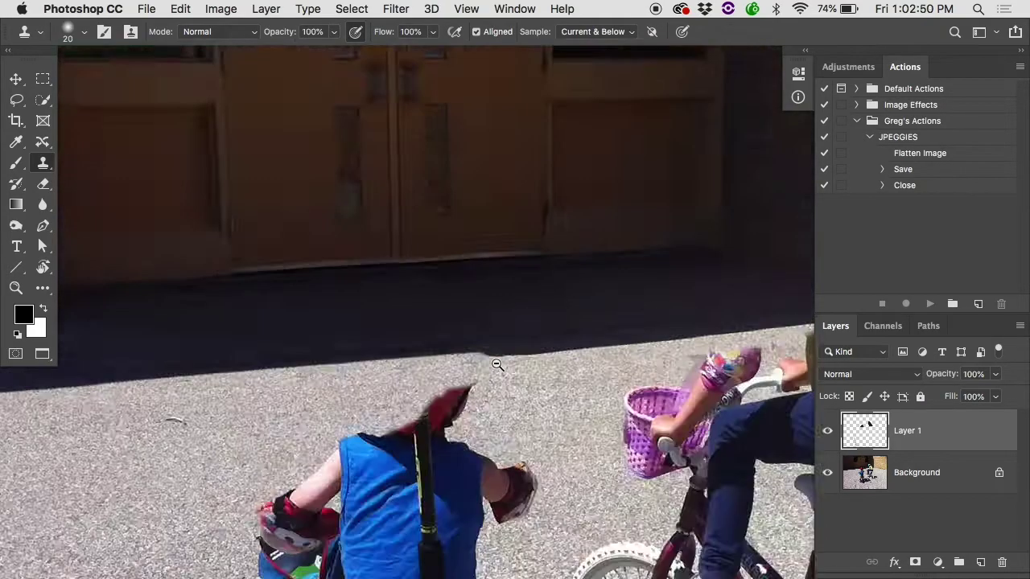
left_click(827, 430)
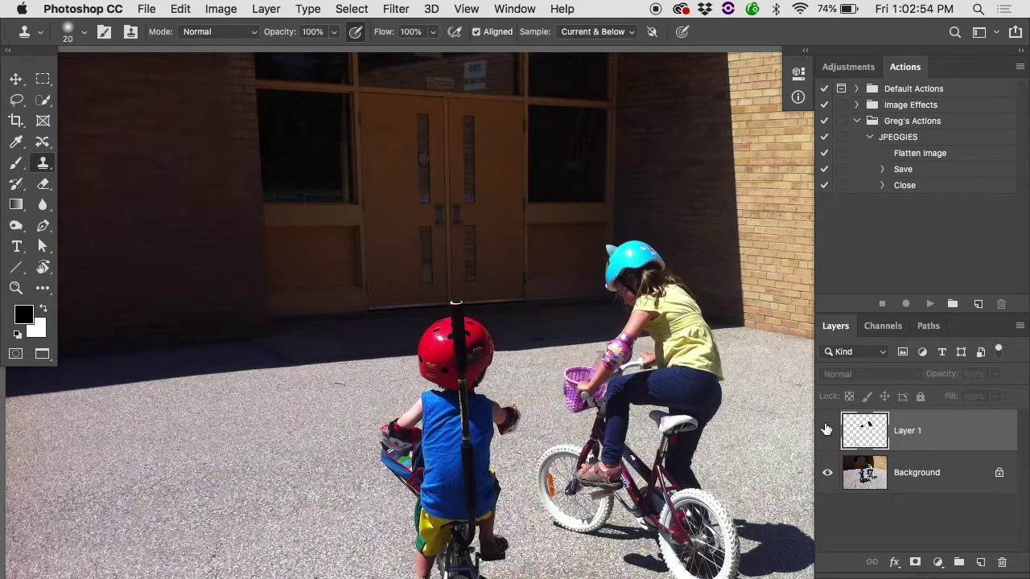